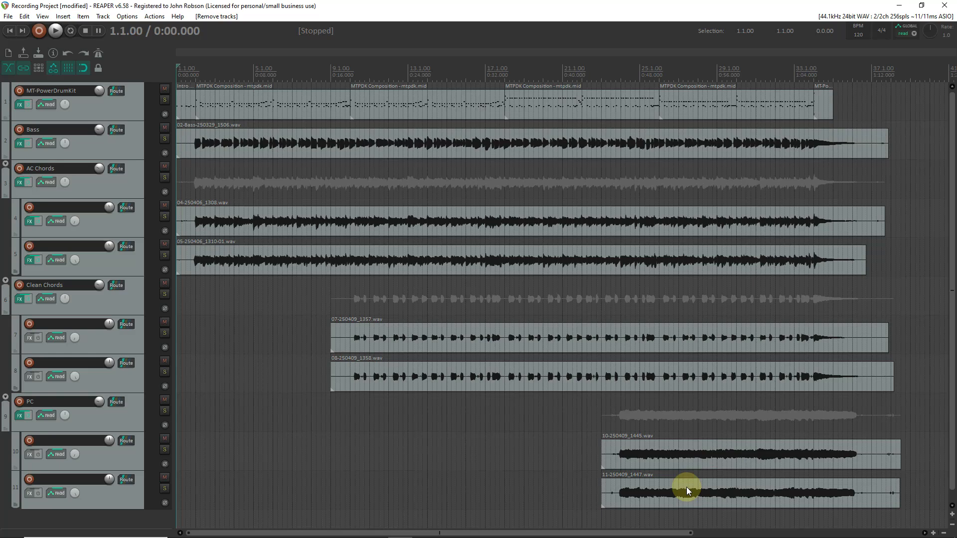
- Select each section of the drum MIDI track in turn to review the song's structure
click(310, 106)
click(406, 110)
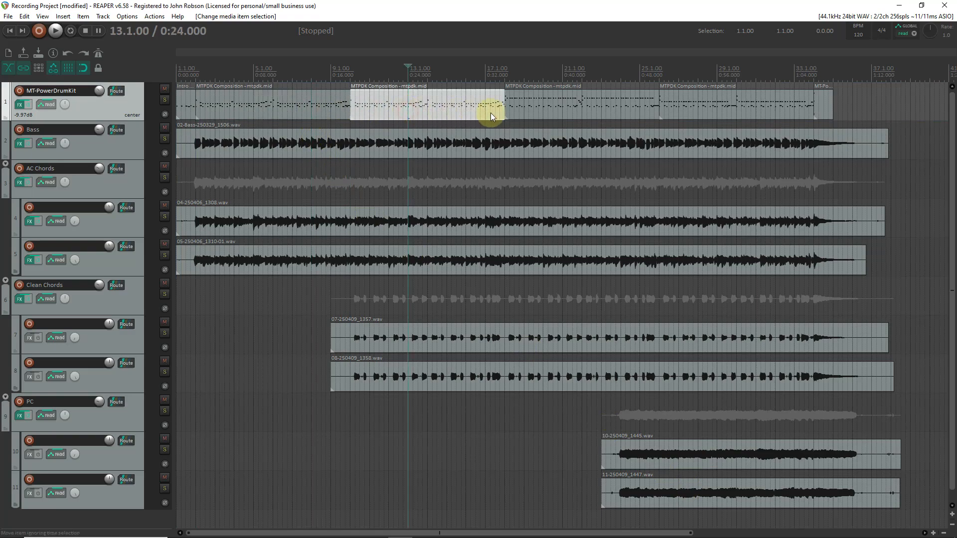
click(569, 109)
click(699, 105)
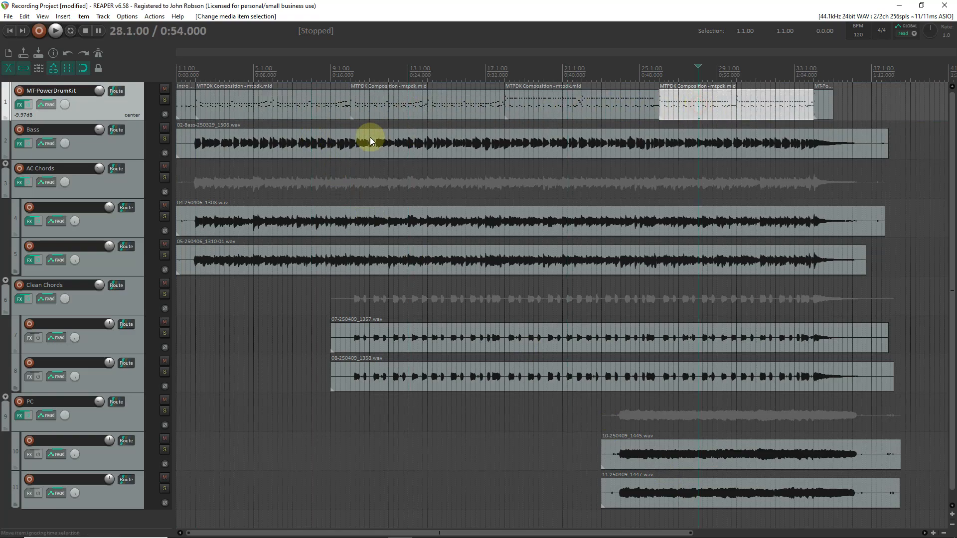
click(296, 107)
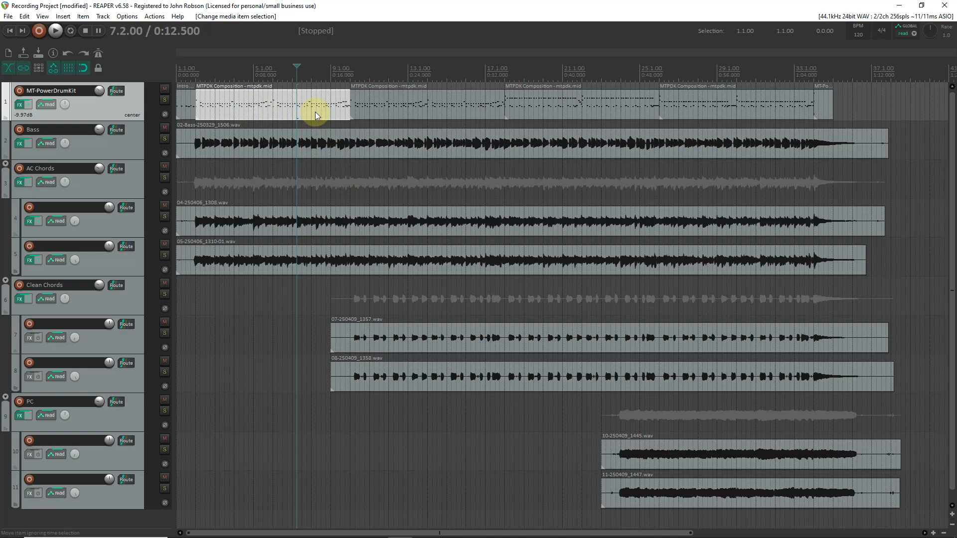
click(404, 108)
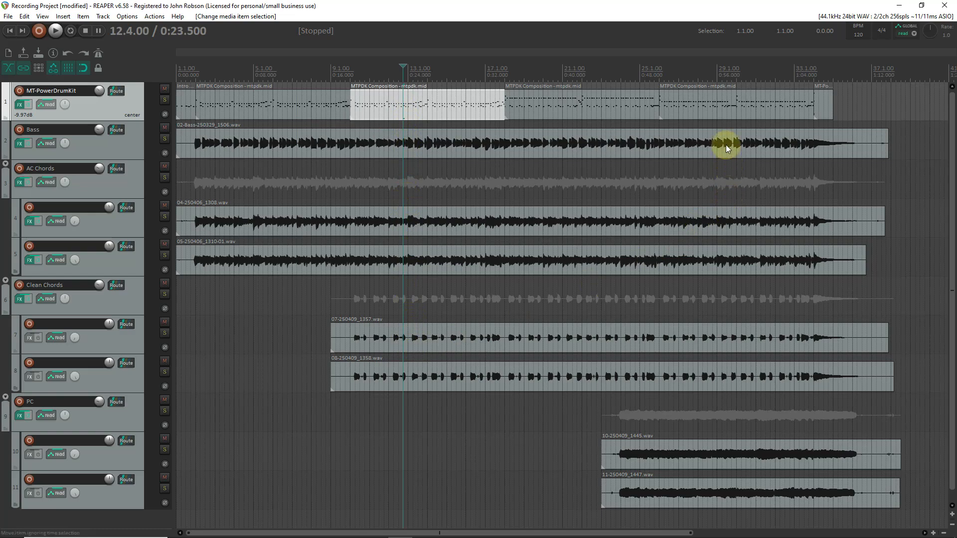
click(716, 102)
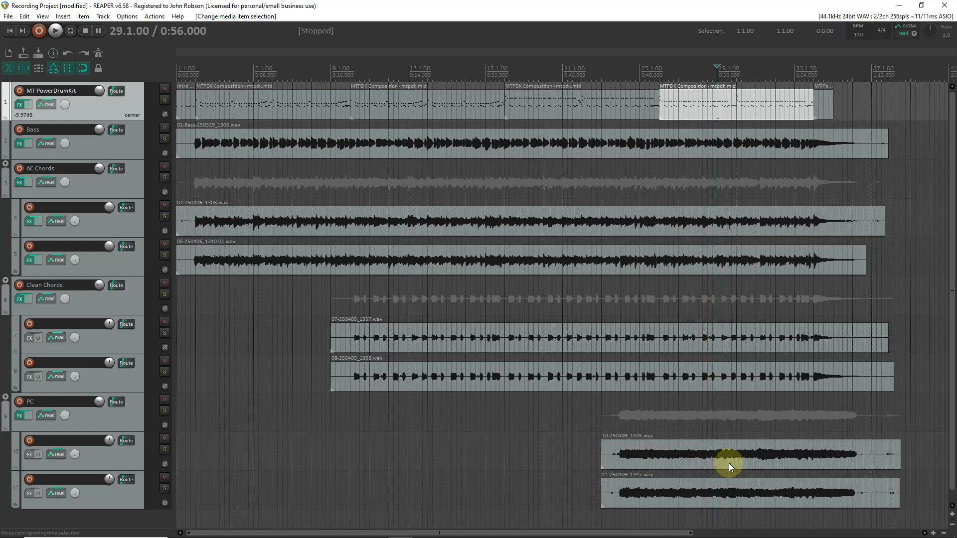
click(544, 107)
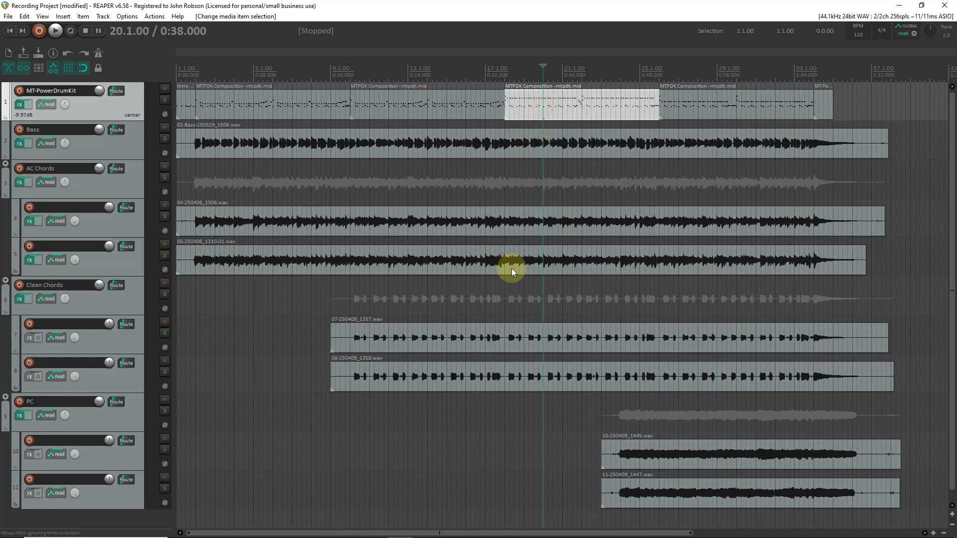
click(504, 292)
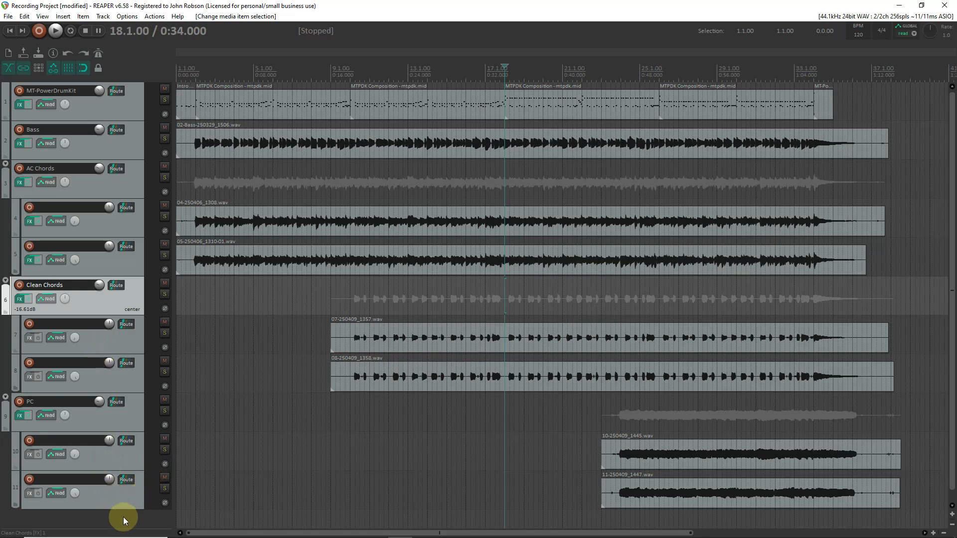
- Add a new track at the bottom of the project and name it Oragn
scroll(124, 517, down, 1)
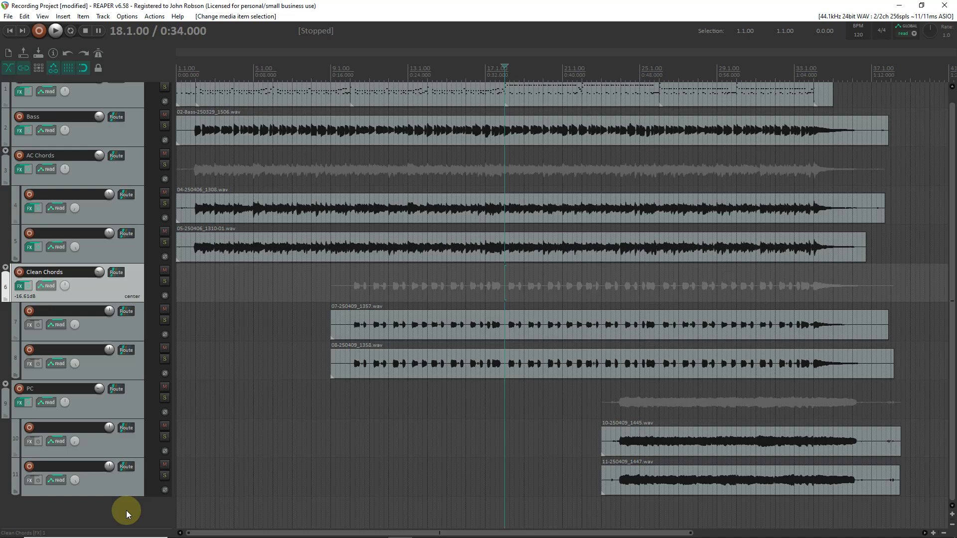
double_click(127, 511)
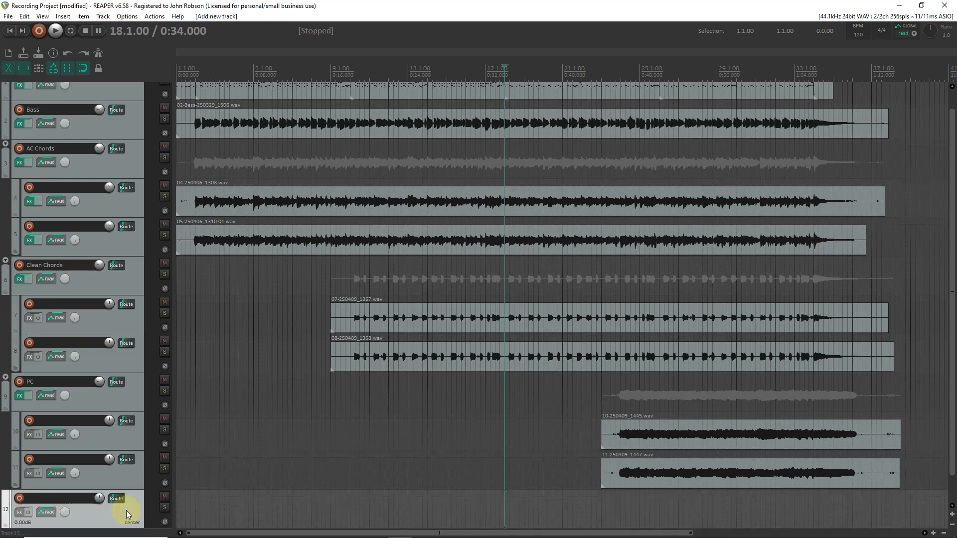
scroll(127, 510, down, 2)
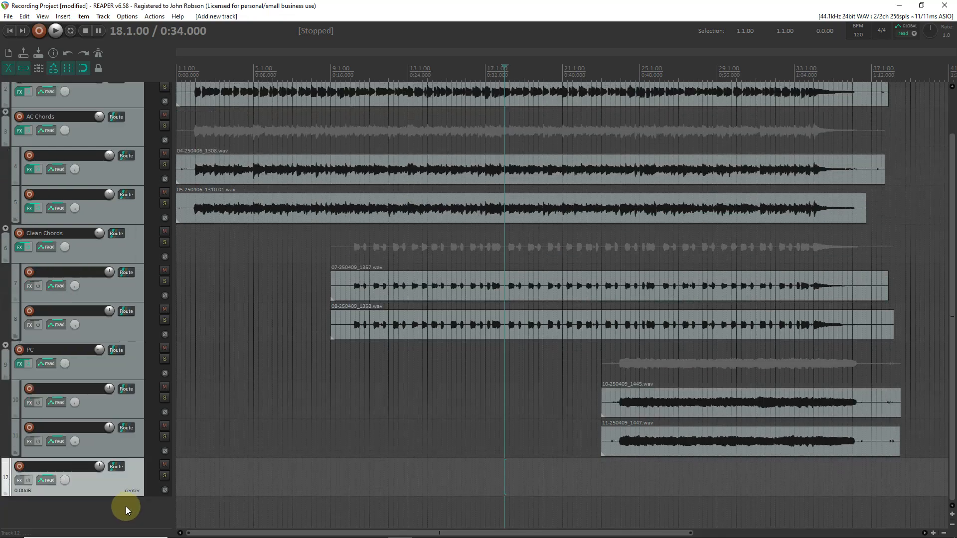
double_click(63, 466)
text(Oragn)
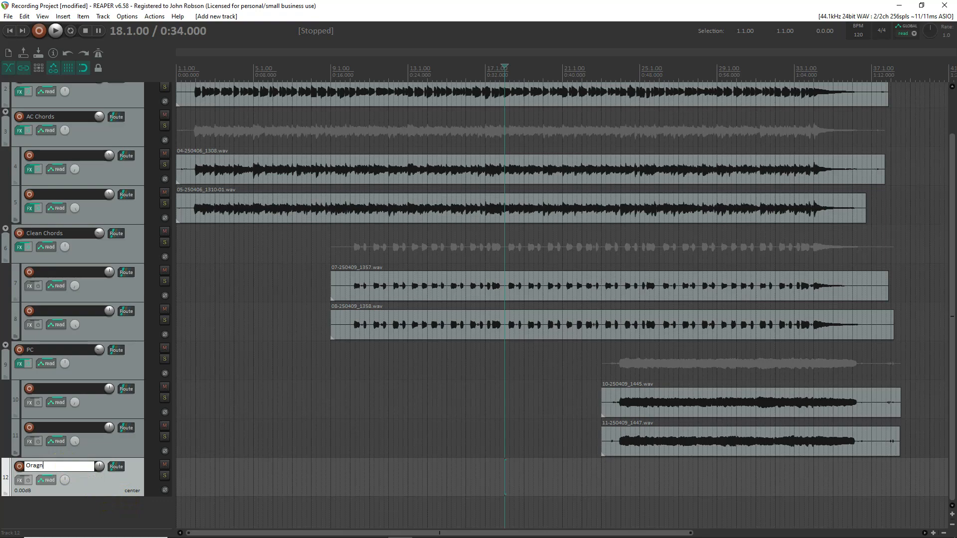
key(Return)
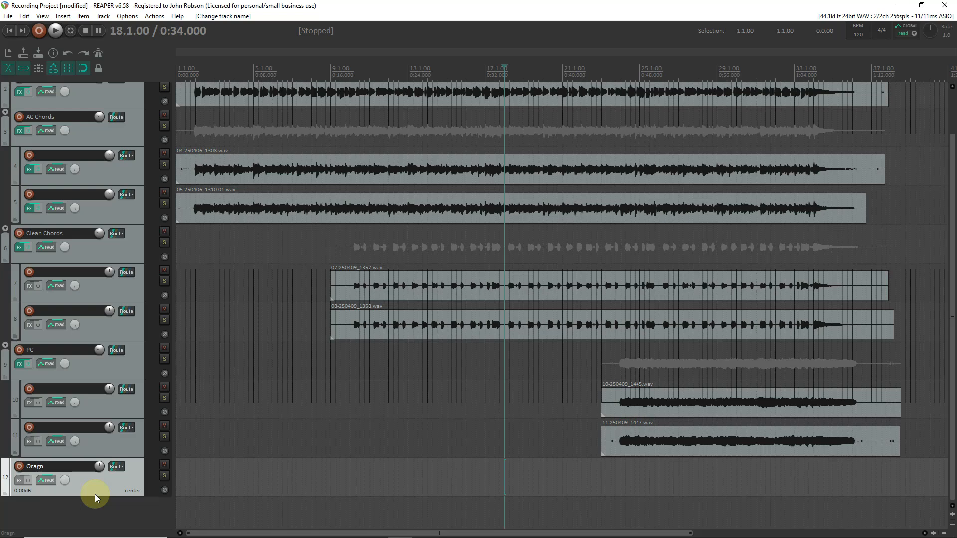
- Insert a virtual instrument track with Euthymia Electronic Organ V2 and nest it under the Oragn folder
right_click(65, 510)
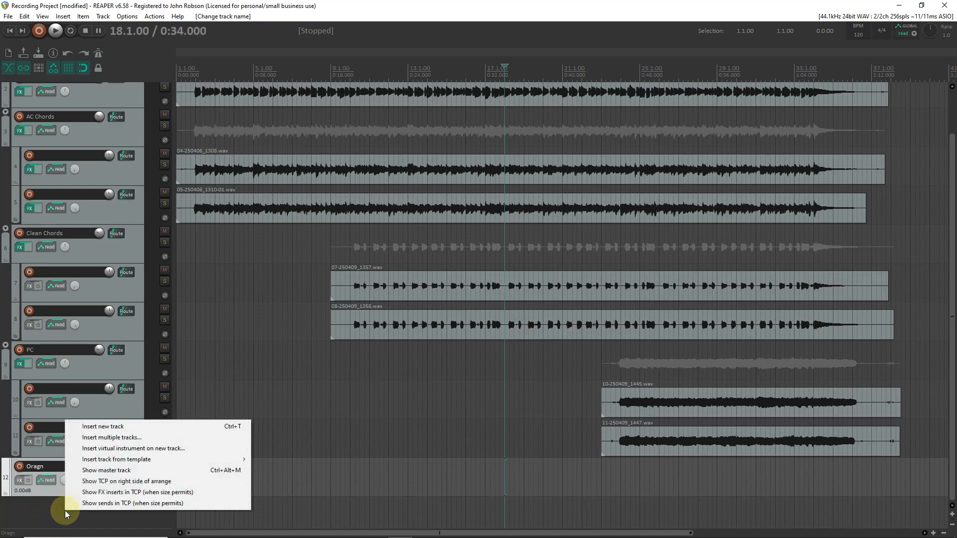
click(83, 451)
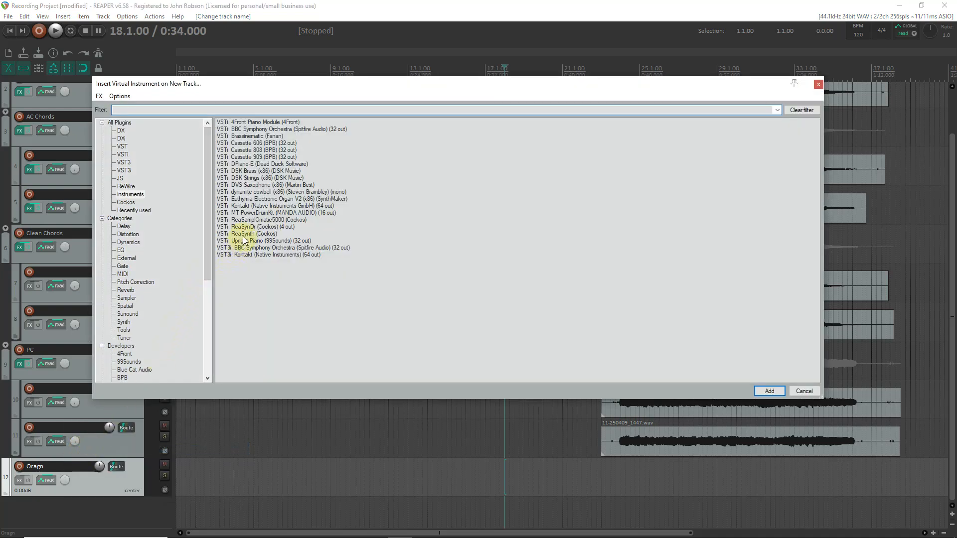
click(247, 199)
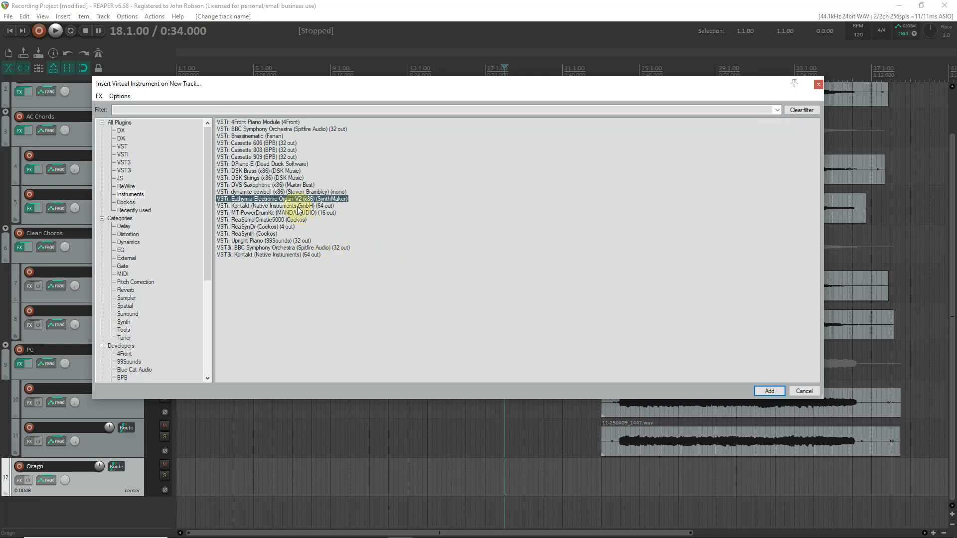
double_click(292, 200)
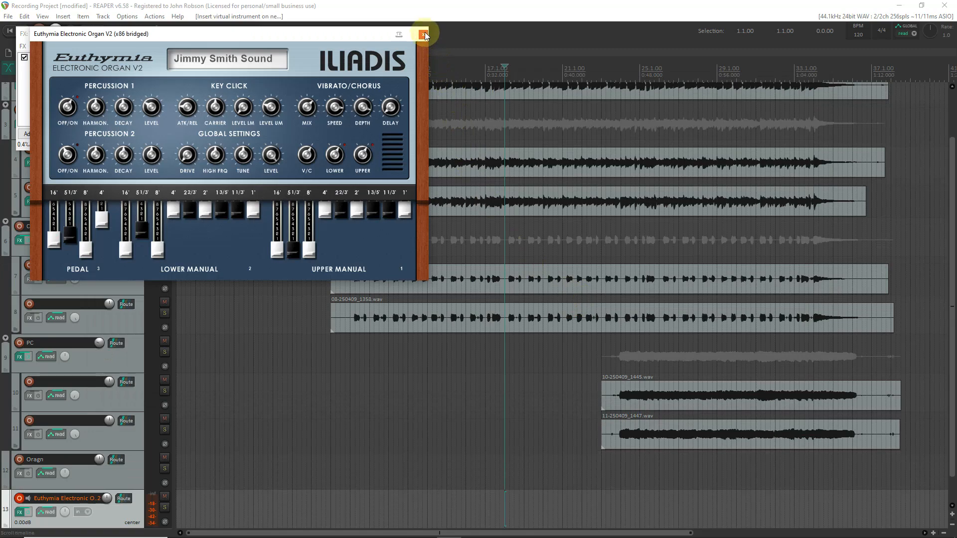
click(424, 34)
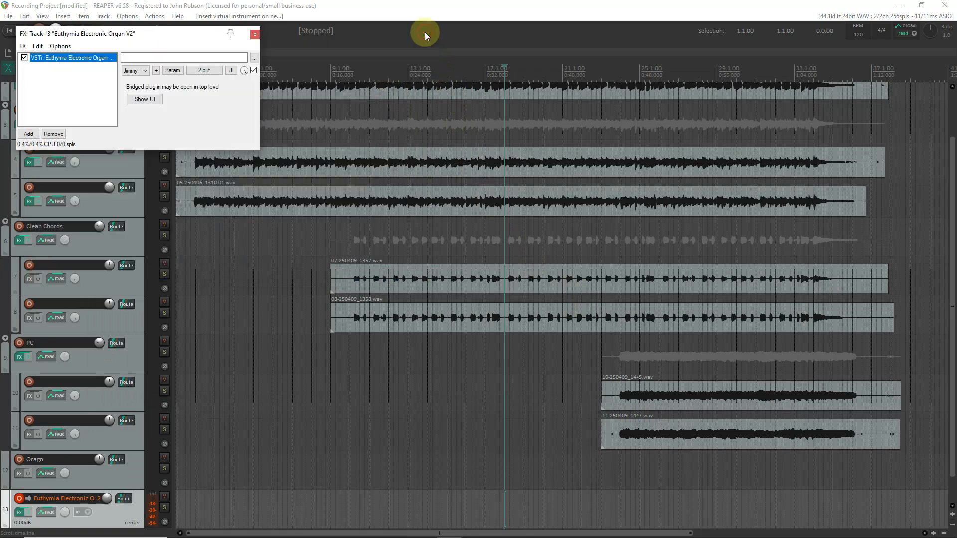
click(6, 486)
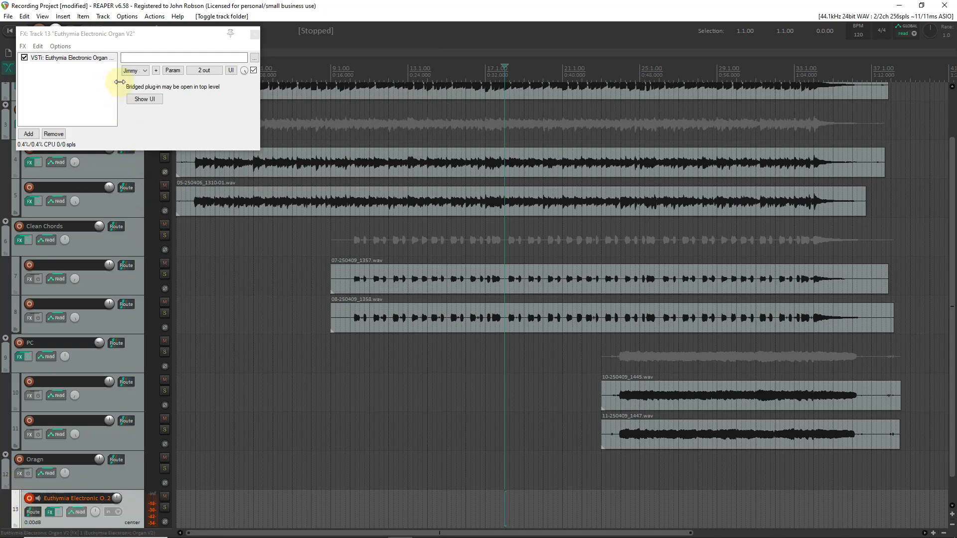
- Browse the organ plugin's preset list in its FX window, widening the window, then close it
click(145, 73)
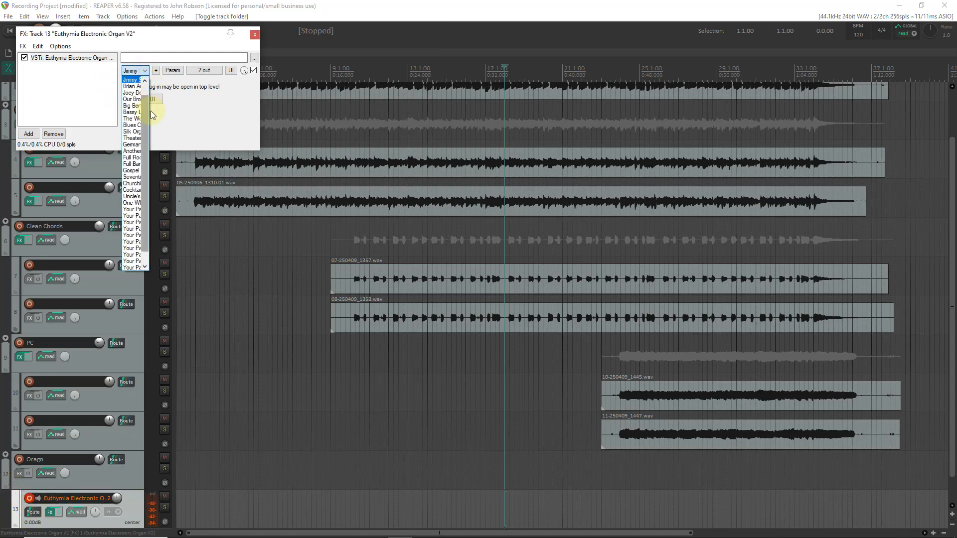
click(211, 133)
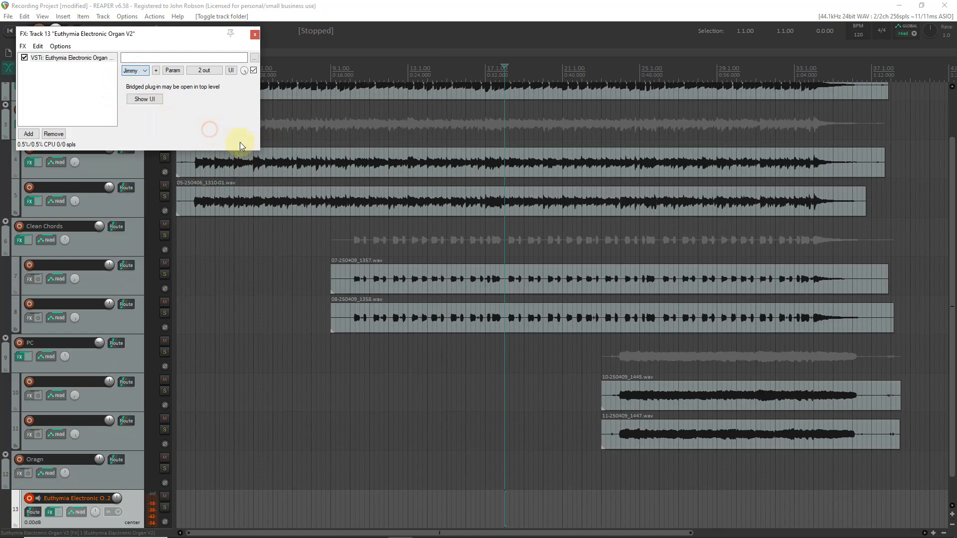
drag(260, 141, 430, 142)
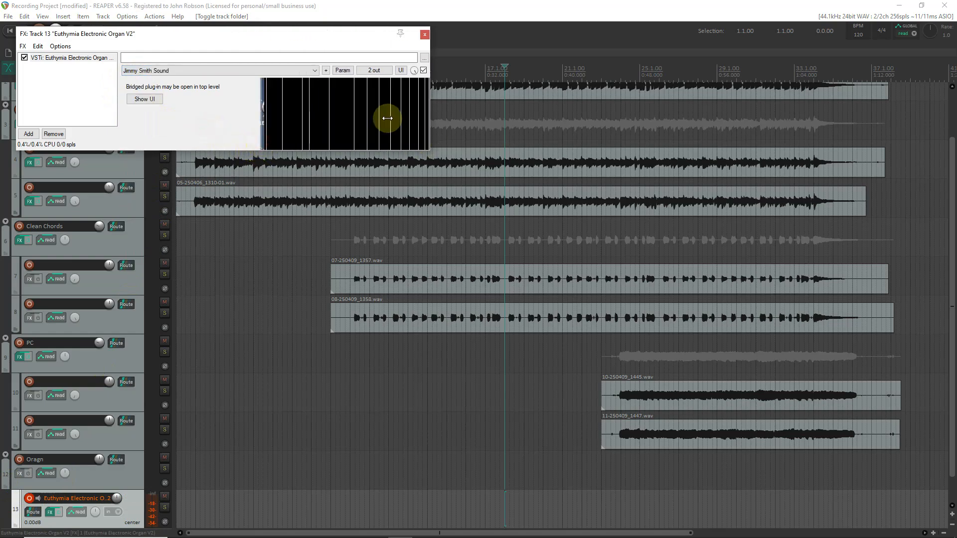
click(314, 71)
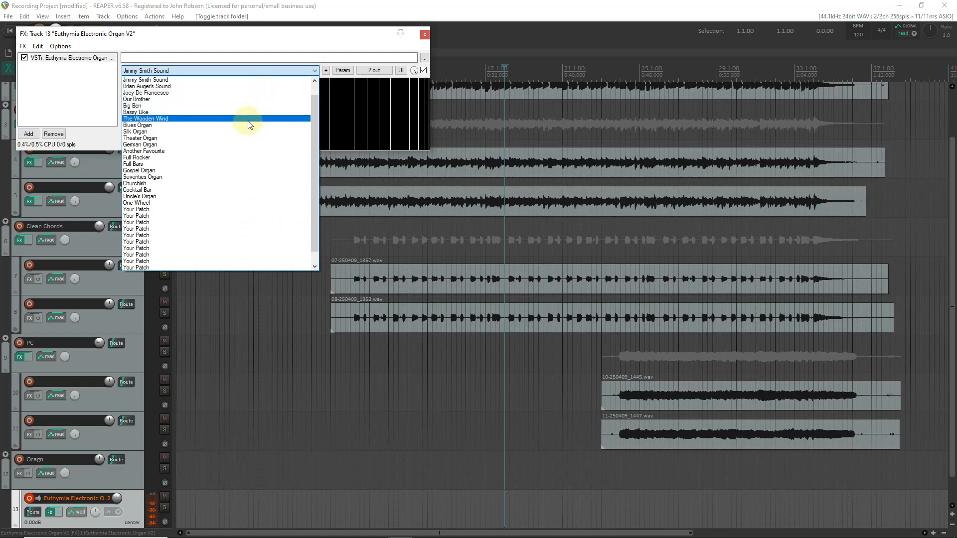
click(212, 71)
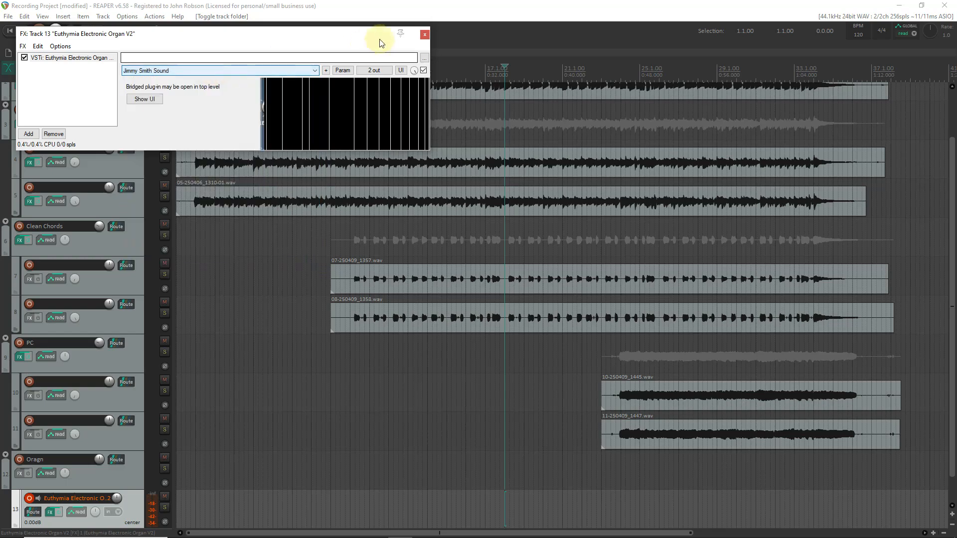
click(425, 35)
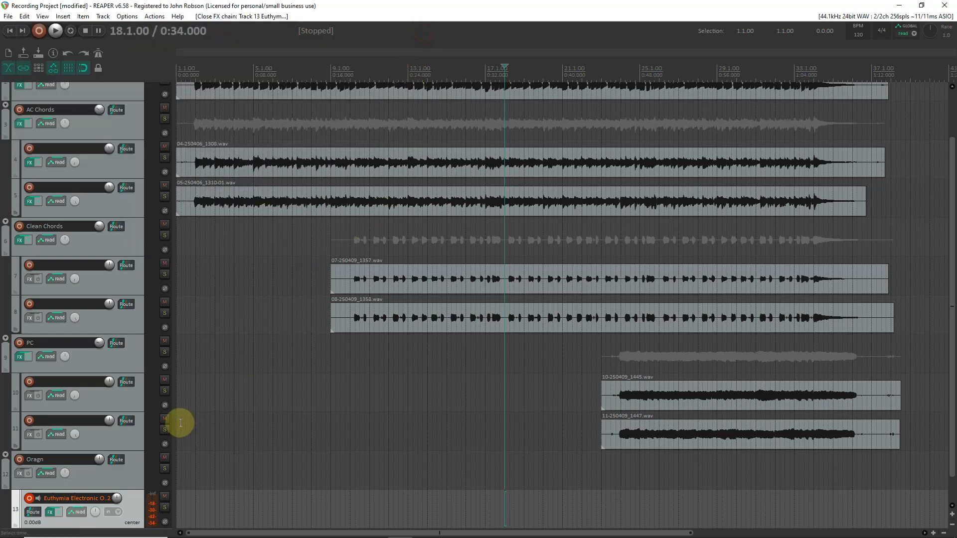
scroll(2, 498, down, 1)
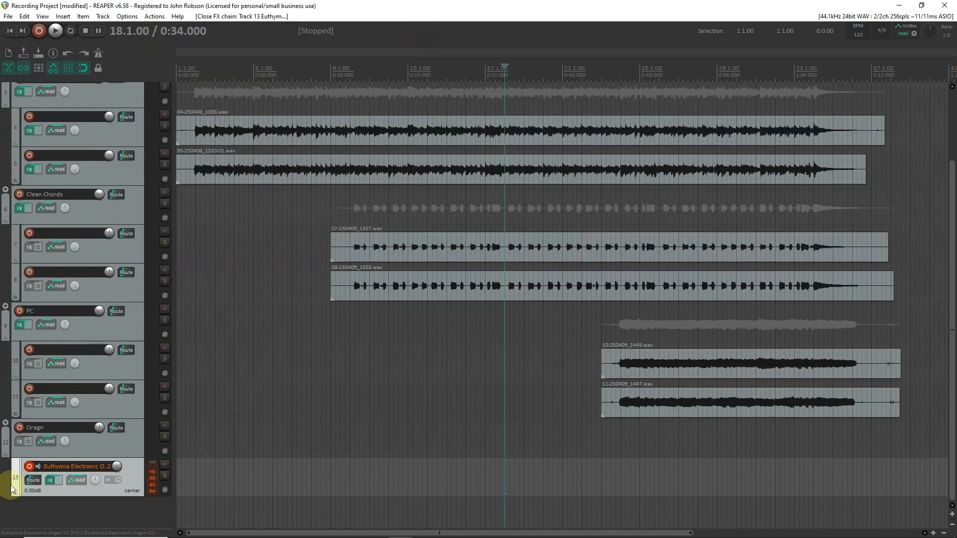
scroll(131, 416, up, 3)
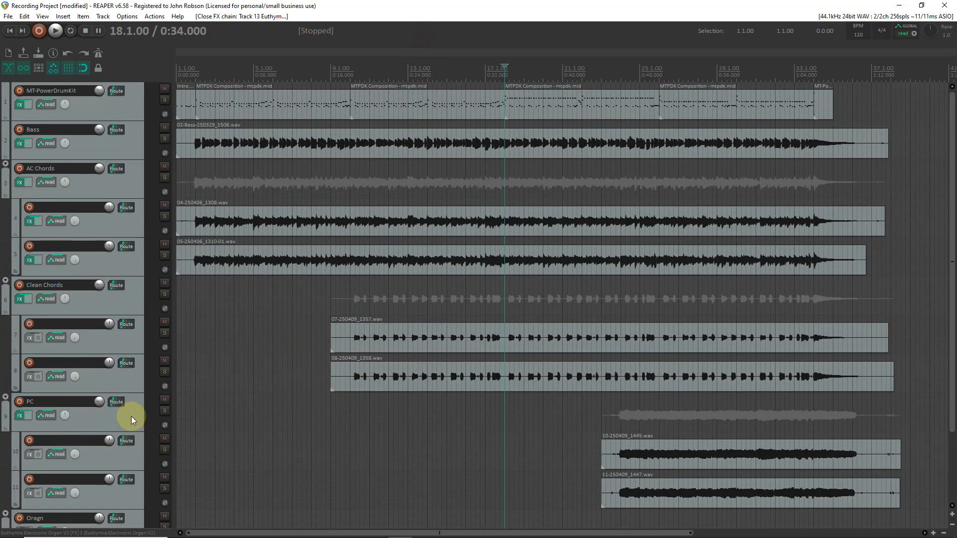
scroll(267, 433, down, 2)
scroll(267, 433, down, 2)
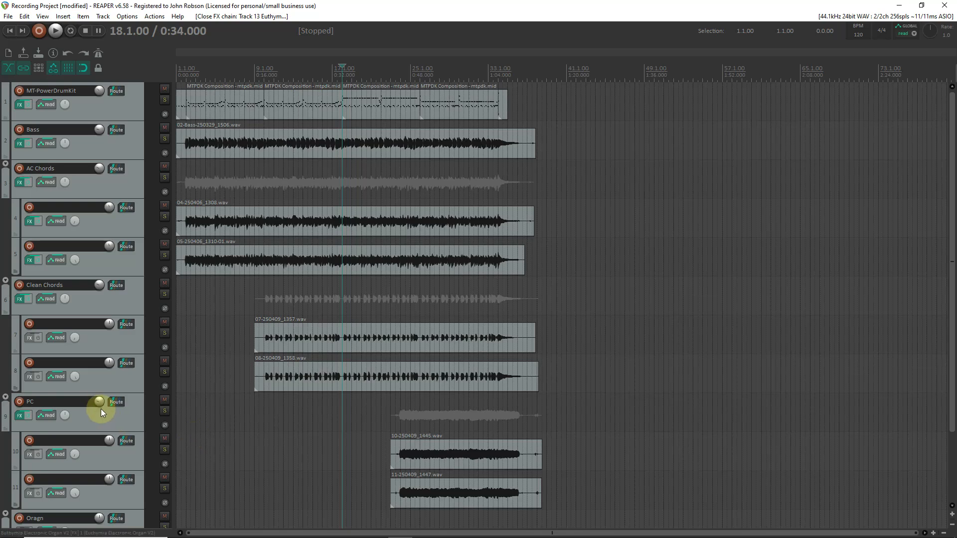
scroll(100, 409, down, 3)
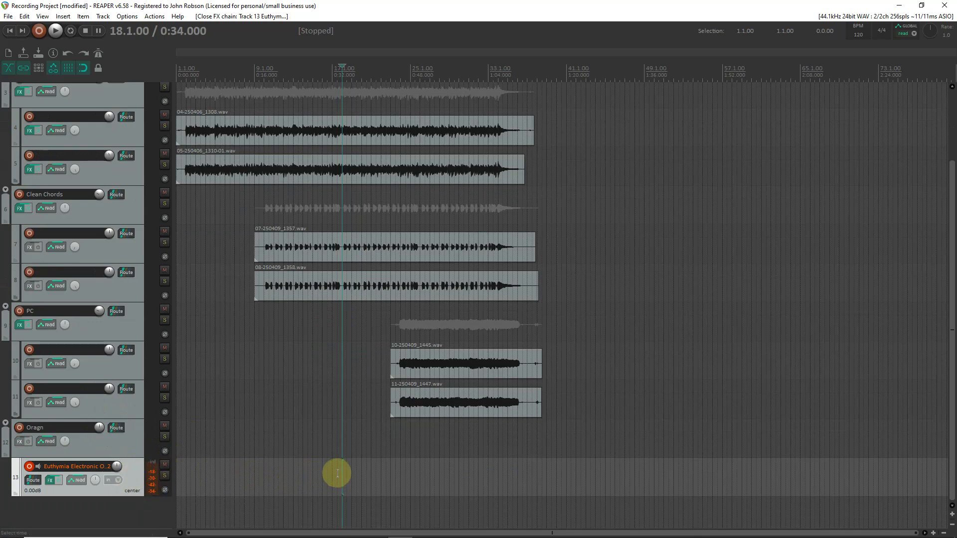
drag(341, 473, 424, 485)
scroll(89, 396, up, 3)
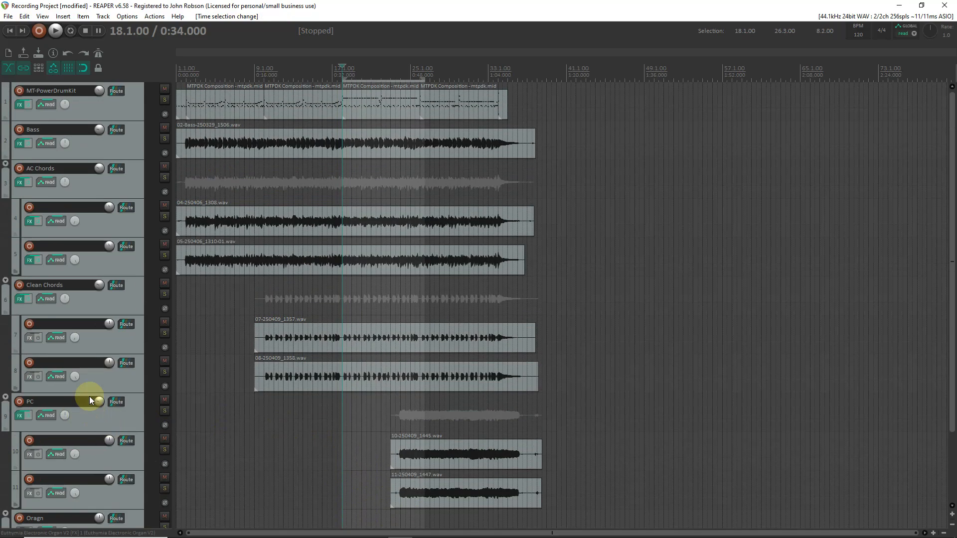
scroll(492, 247, up, 4)
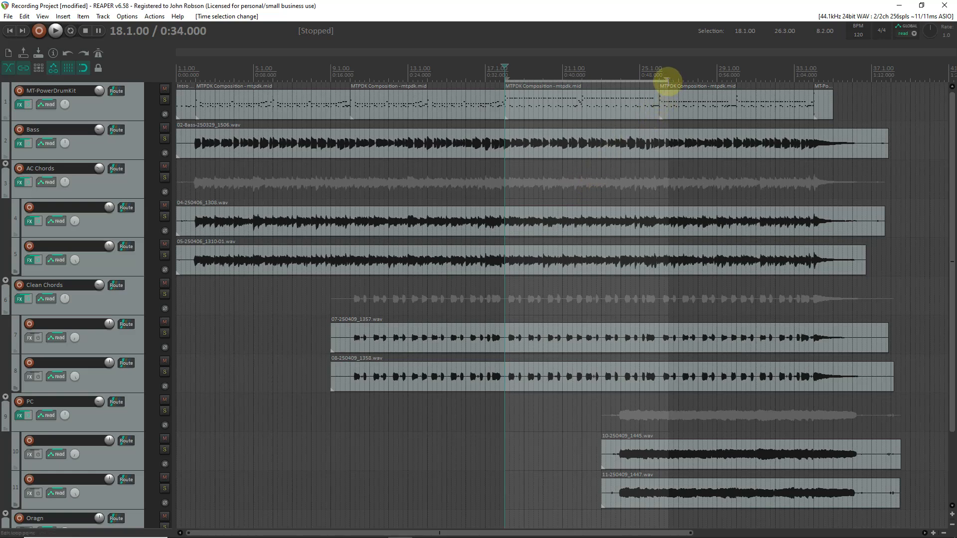
drag(668, 80, 664, 81)
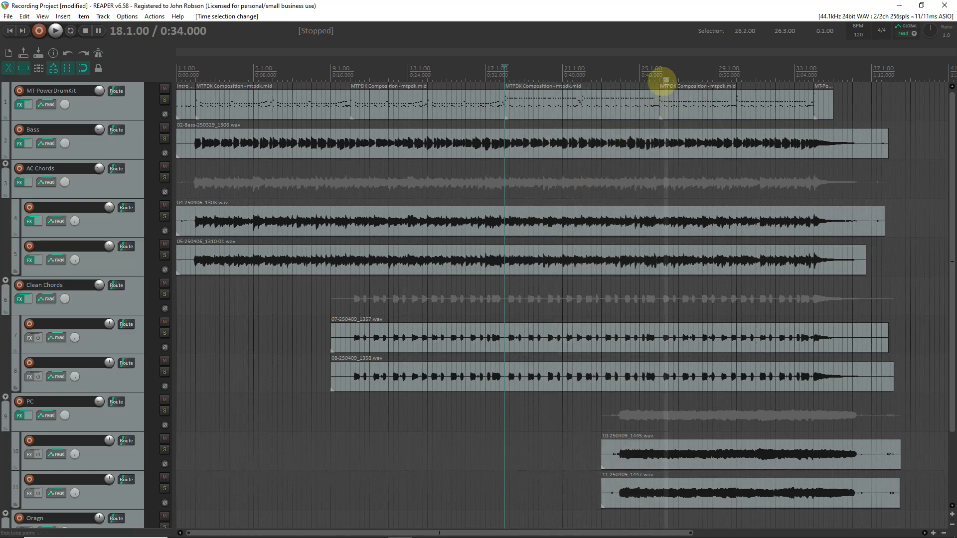
click(586, 180)
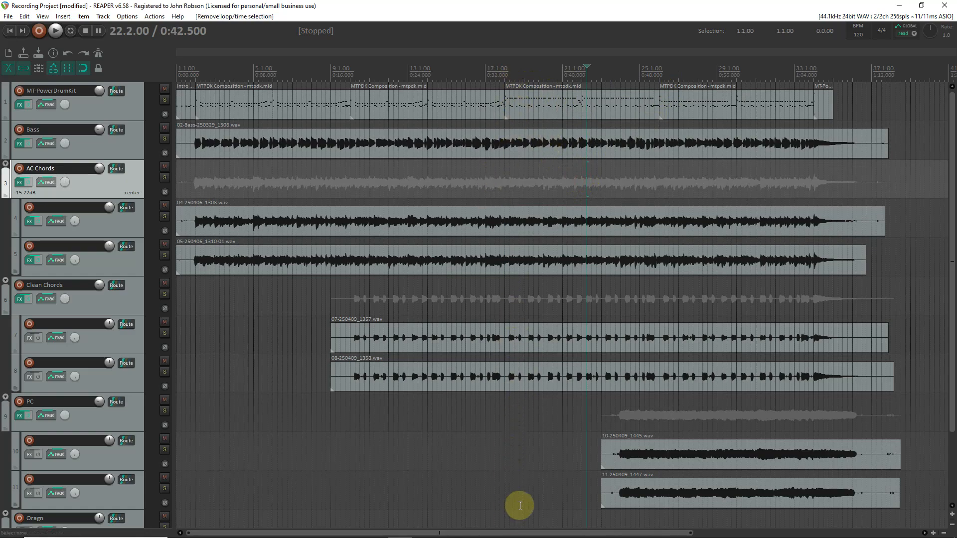
- Make a time selection on the organ track from bar 18.1 to bar 26.1
click(506, 505)
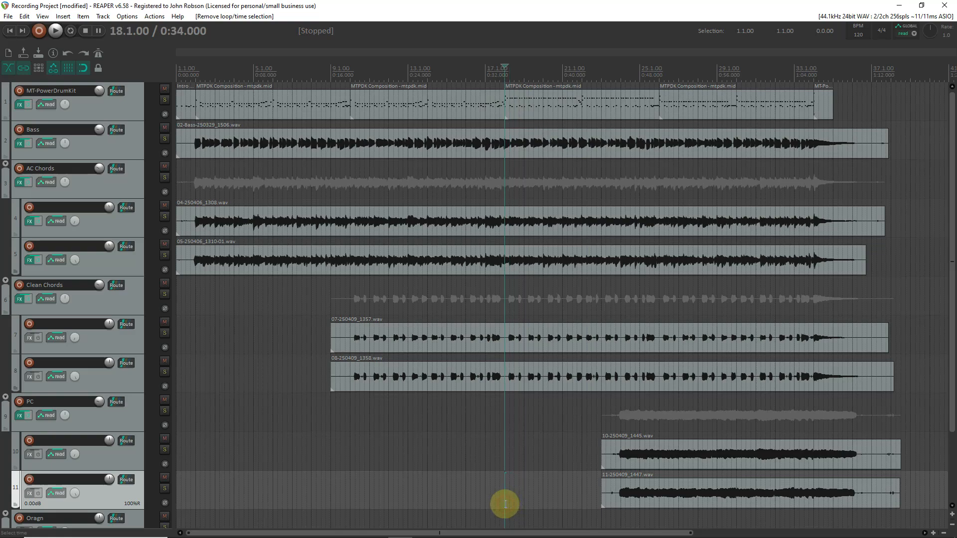
scroll(26, 497, down, 3)
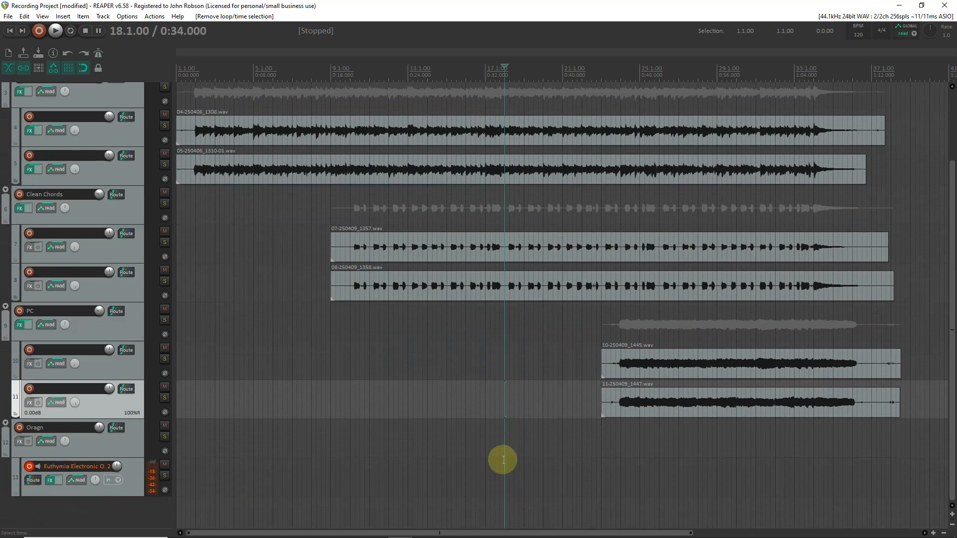
drag(566, 475, 659, 484)
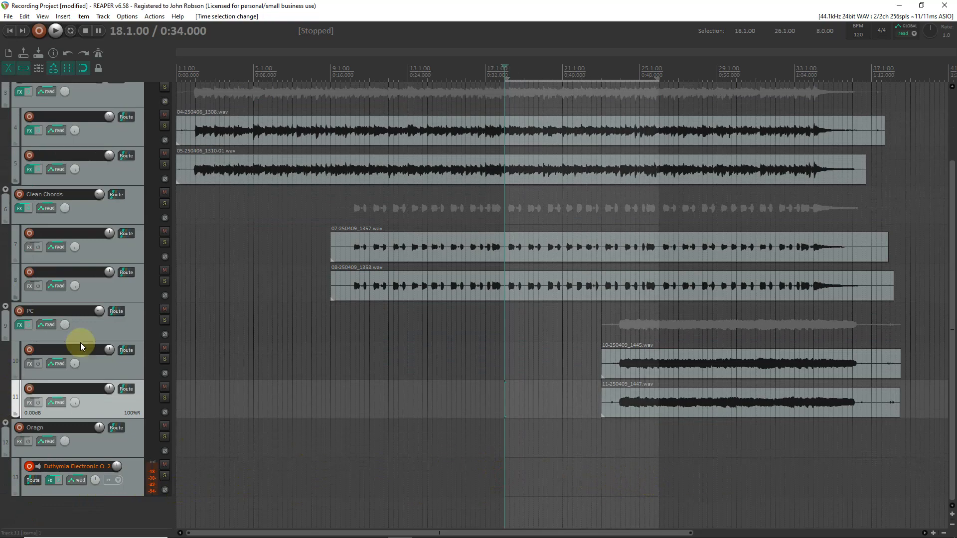
- Insert a new empty MIDI item on the organ instrument track across the bar 18–26 selection, then clear the time selection
scroll(80, 343, up, 3)
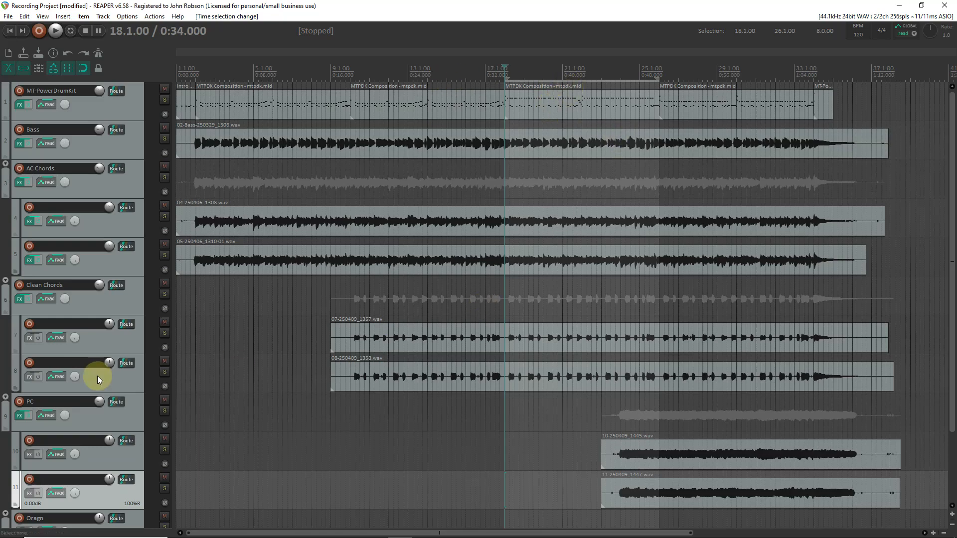
scroll(13, 389, down, 3)
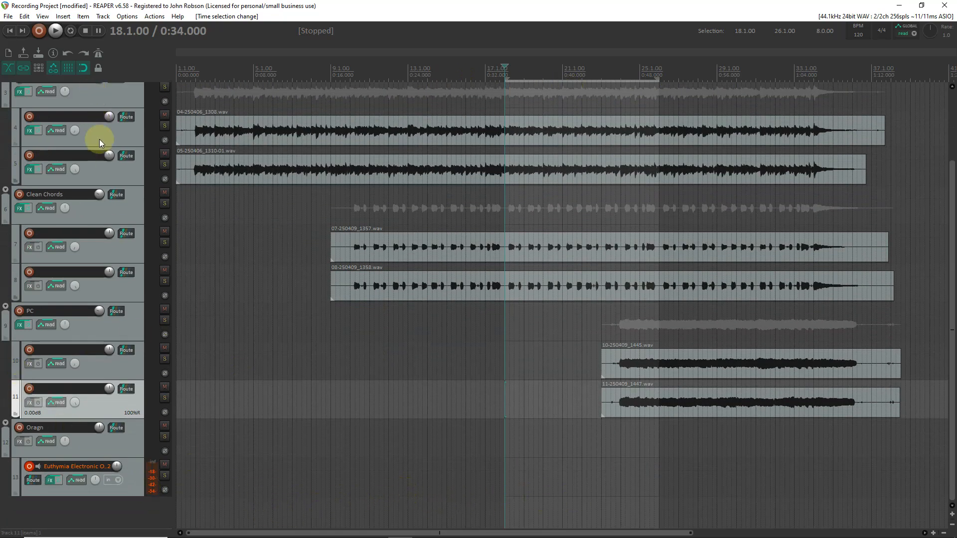
click(64, 17)
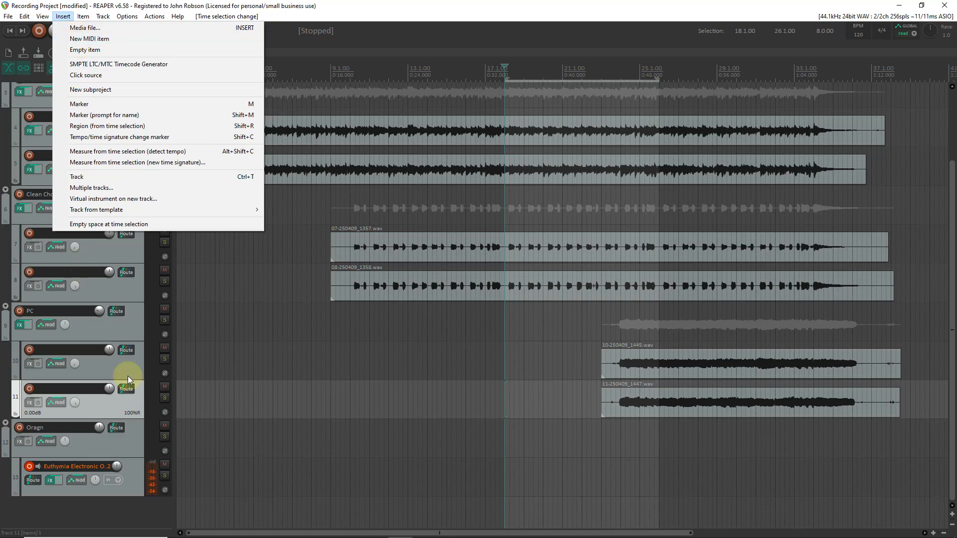
click(133, 481)
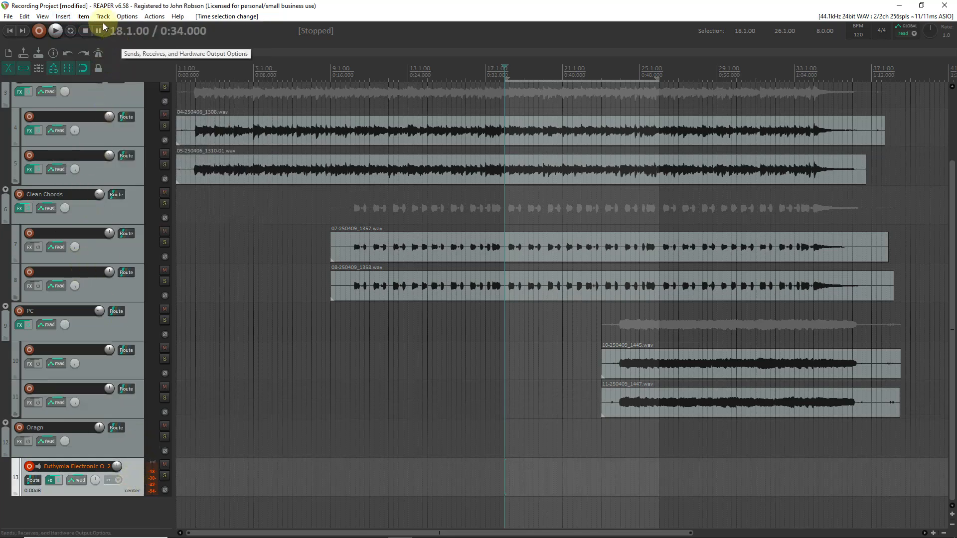
click(62, 17)
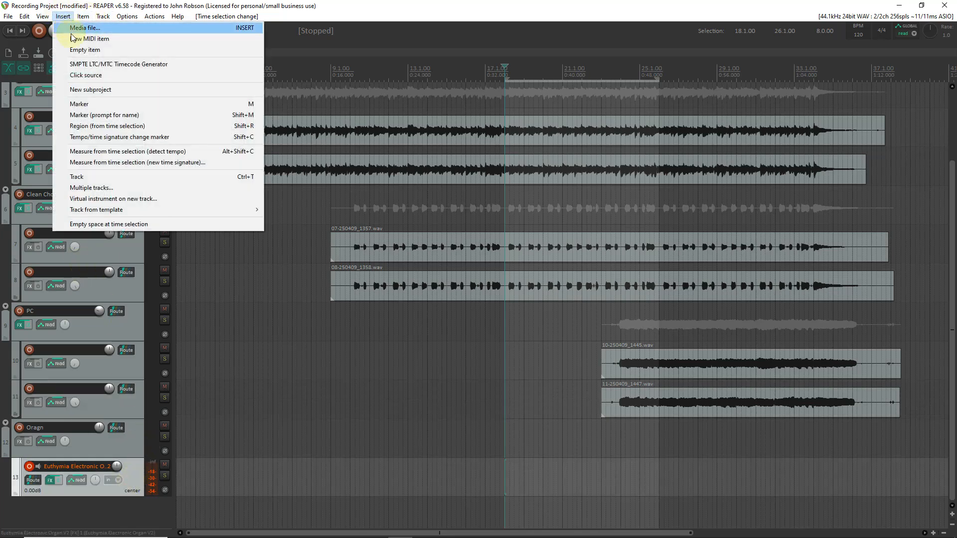
click(62, 40)
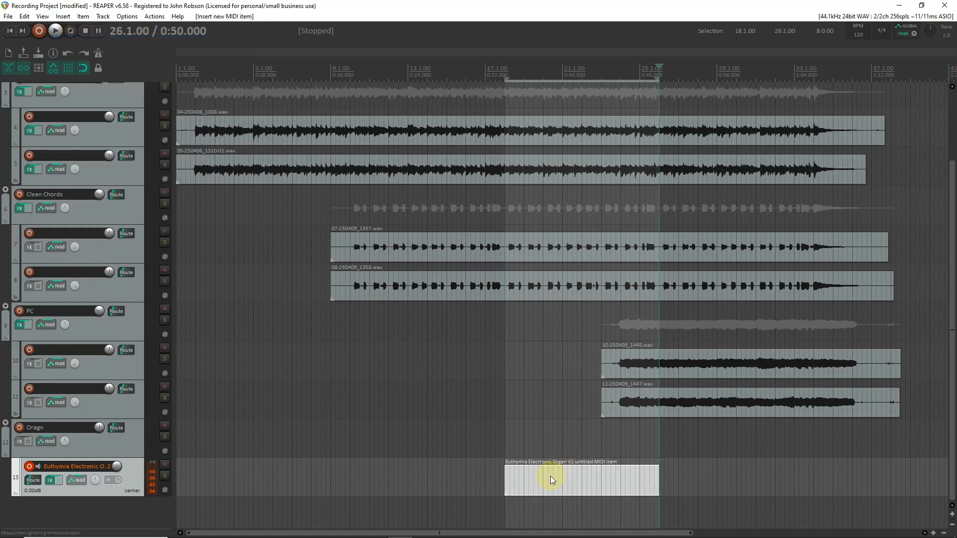
key(Escape)
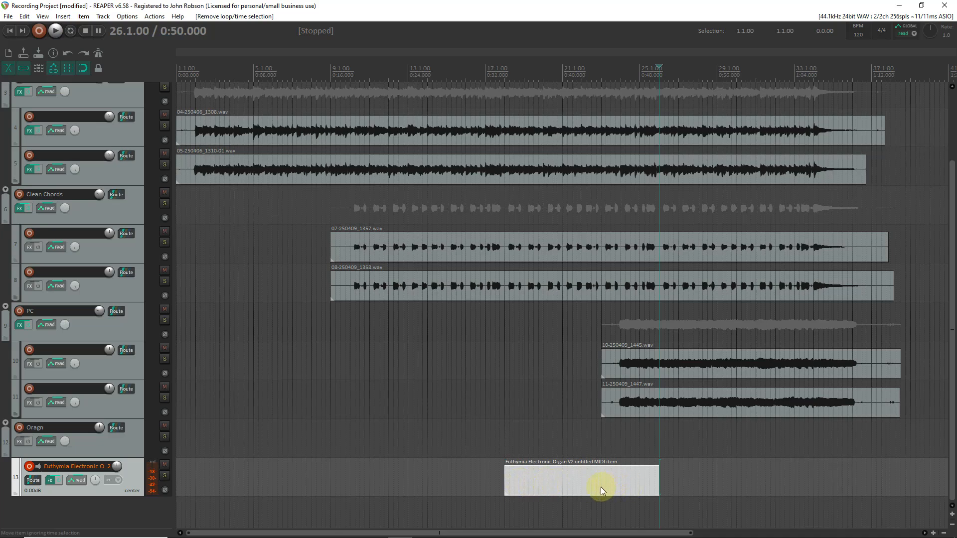
- Open the new MIDI item in the MIDI editor and move the edit cursor to the start of bar 18
double_click(514, 480)
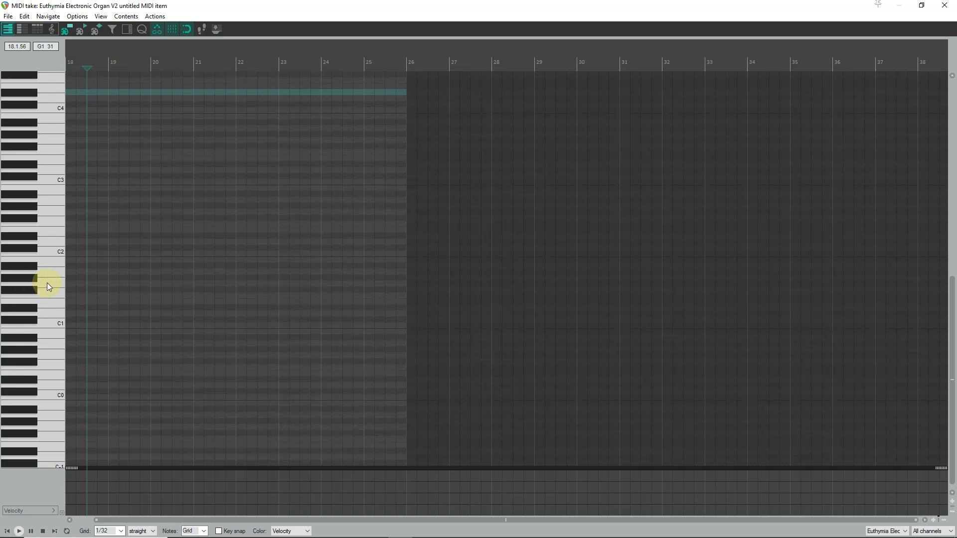
scroll(120, 226, up, 2)
scroll(43, 205, up, 10)
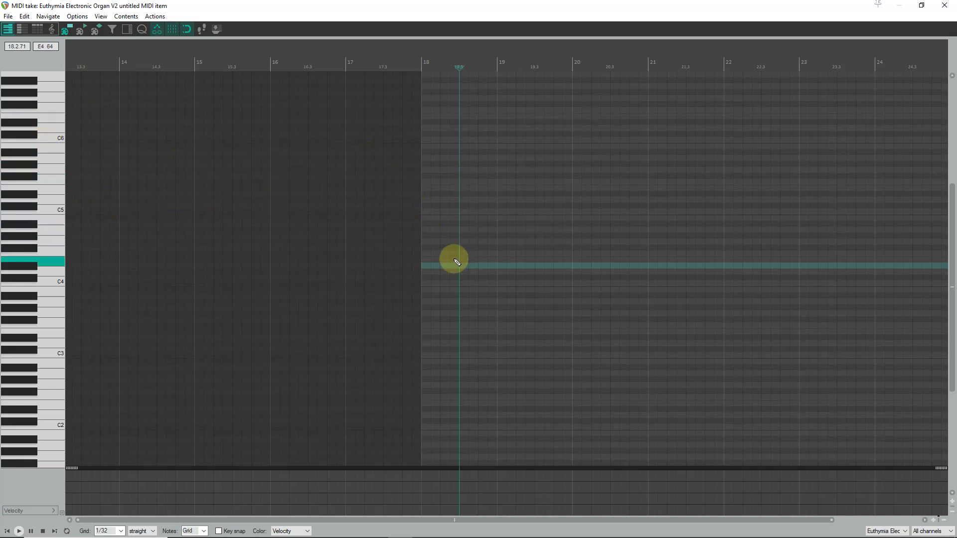
scroll(557, 238, down, 3)
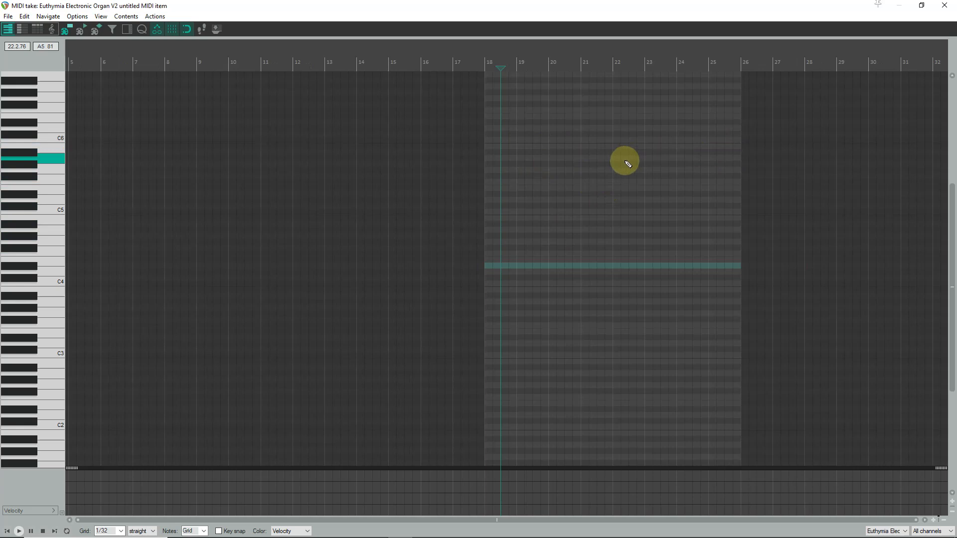
scroll(651, 191, up, 1)
scroll(132, 214, up, 1)
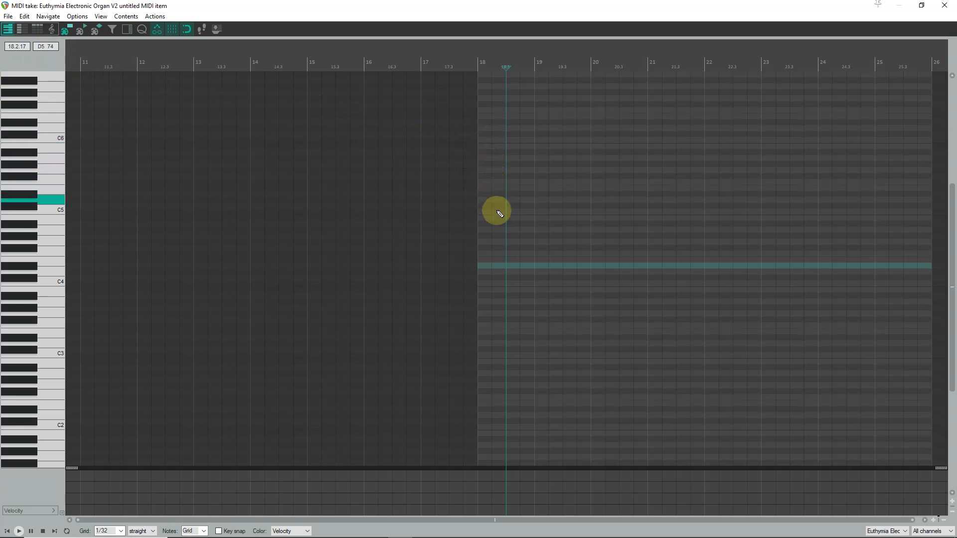
click(480, 189)
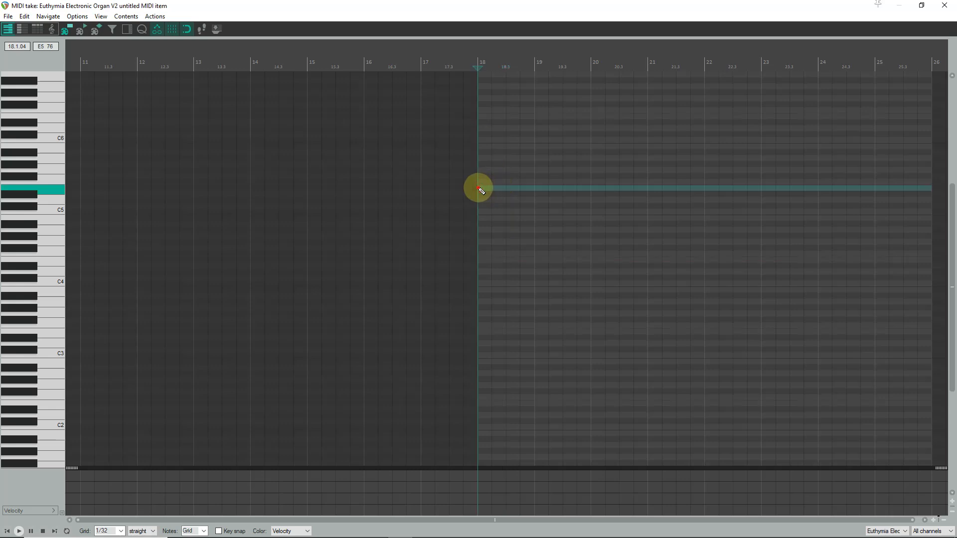
- Draw a one-bar chord in bar 18 with the notes E5, G5 and B5
scroll(558, 207, up, 2)
scroll(559, 207, up, 1)
scroll(556, 207, down, 1)
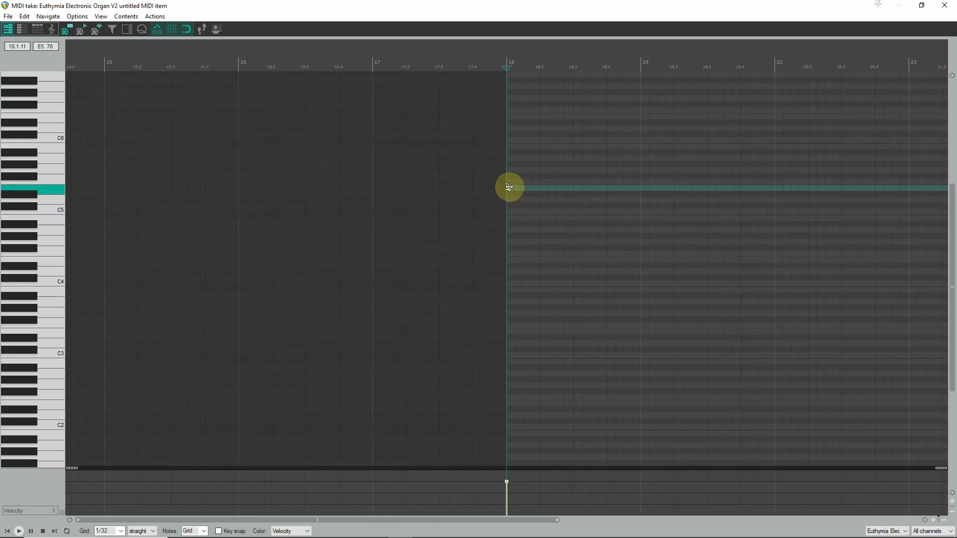
drag(508, 188, 636, 216)
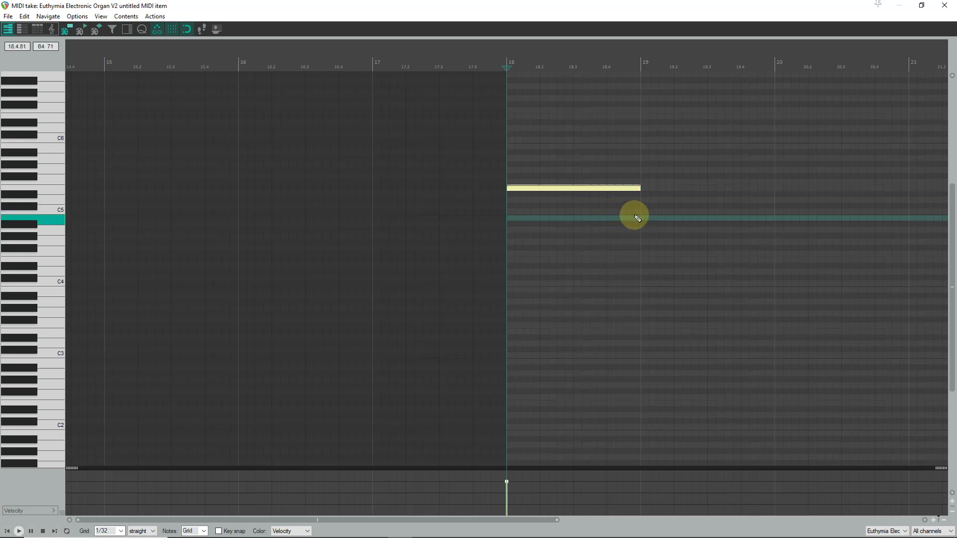
click(510, 171)
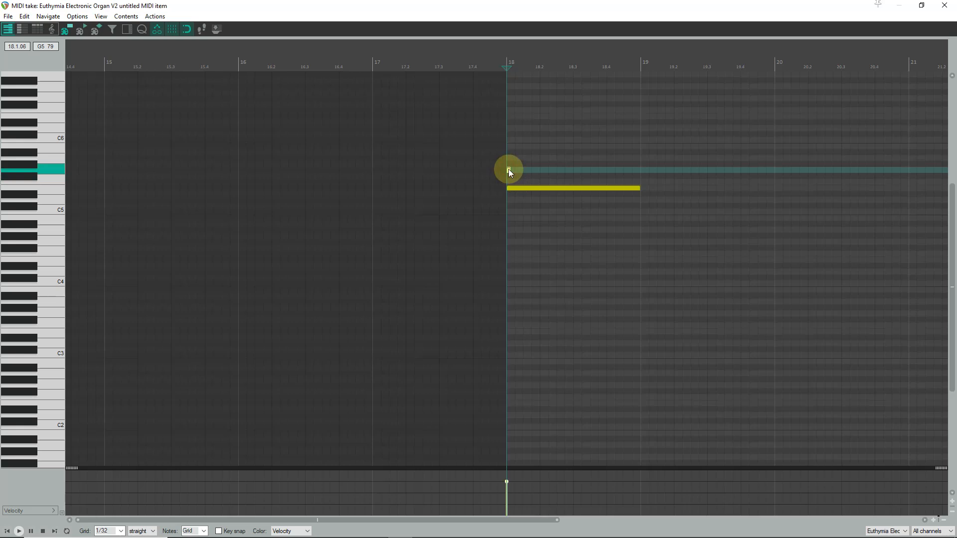
drag(524, 172, 640, 188)
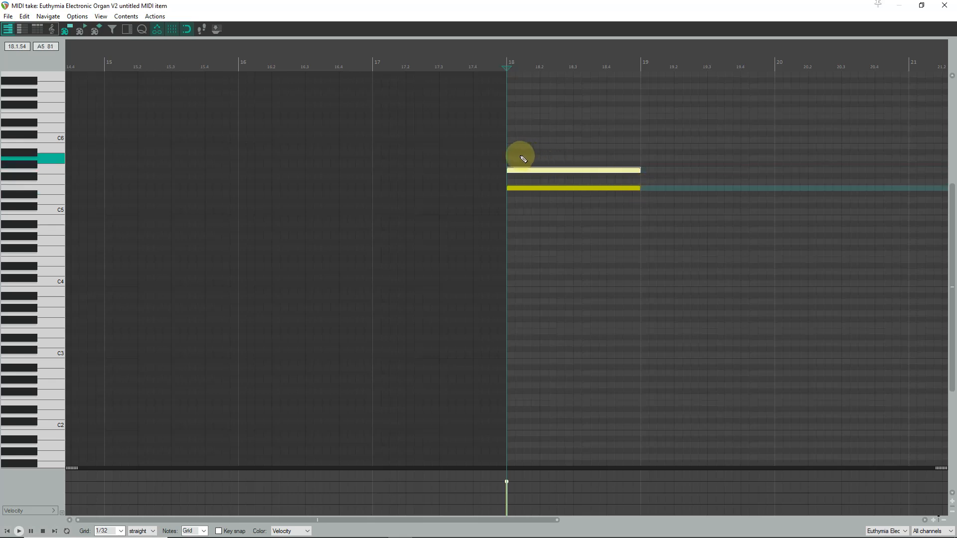
click(511, 148)
drag(509, 147, 640, 165)
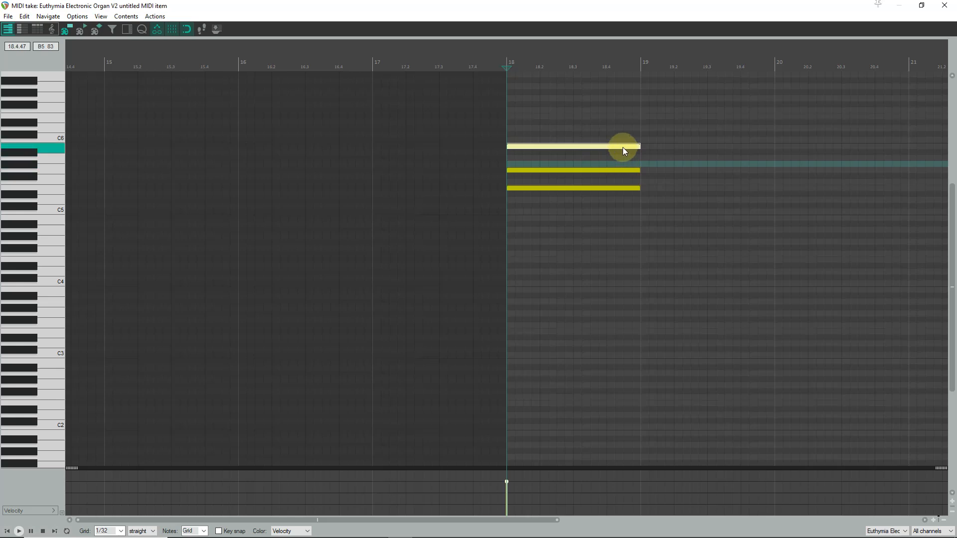
- Draw three-note one-bar chords in bars 19 and 20
scroll(640, 172, down, 5)
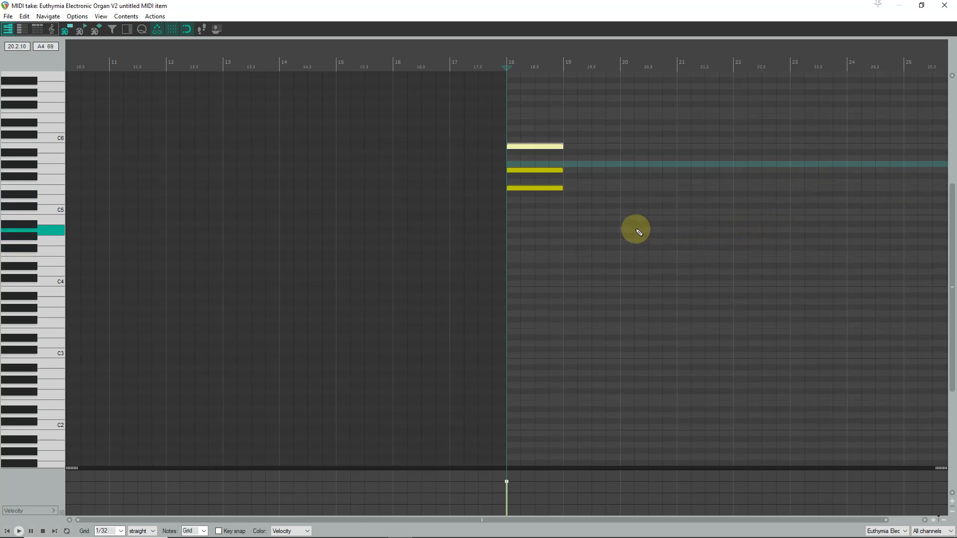
click(565, 200)
scroll(565, 200, up, 4)
drag(509, 200, 638, 212)
drag(507, 177, 637, 179)
mouse_move(509, 158)
mouse_down()
mouse_move(637, 159)
mouse_move(771, 140)
mouse_up()
drag(642, 170, 772, 170)
drag(640, 189, 771, 188)
- Draw two half-bar three-note chords in bar 21
drag(774, 146, 840, 147)
drag(772, 171, 839, 170)
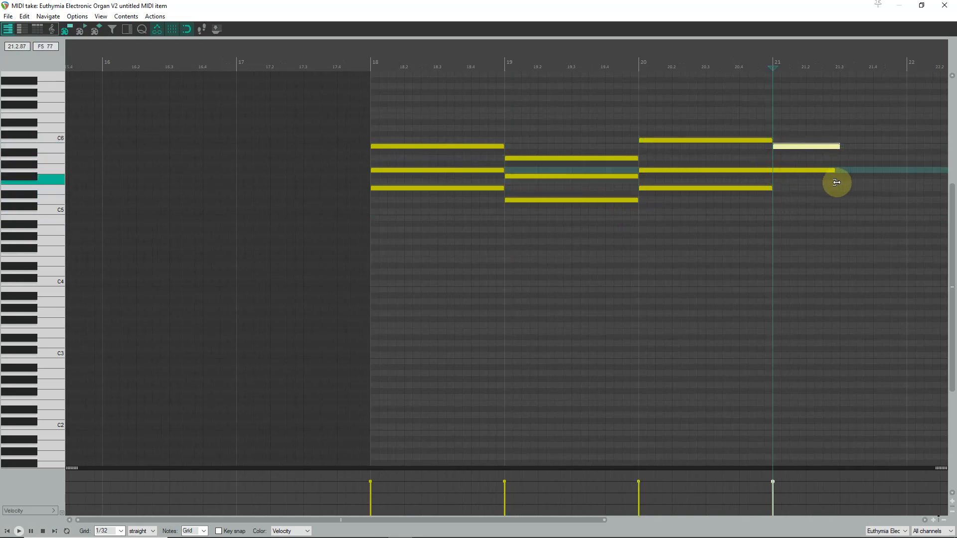
drag(774, 200, 839, 201)
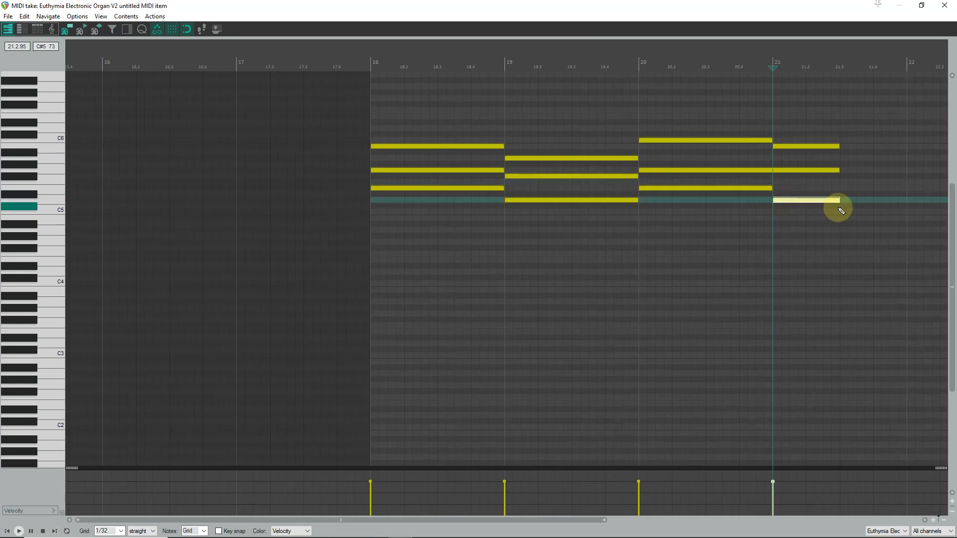
drag(840, 158, 906, 158)
drag(841, 176, 906, 176)
drag(840, 200, 906, 200)
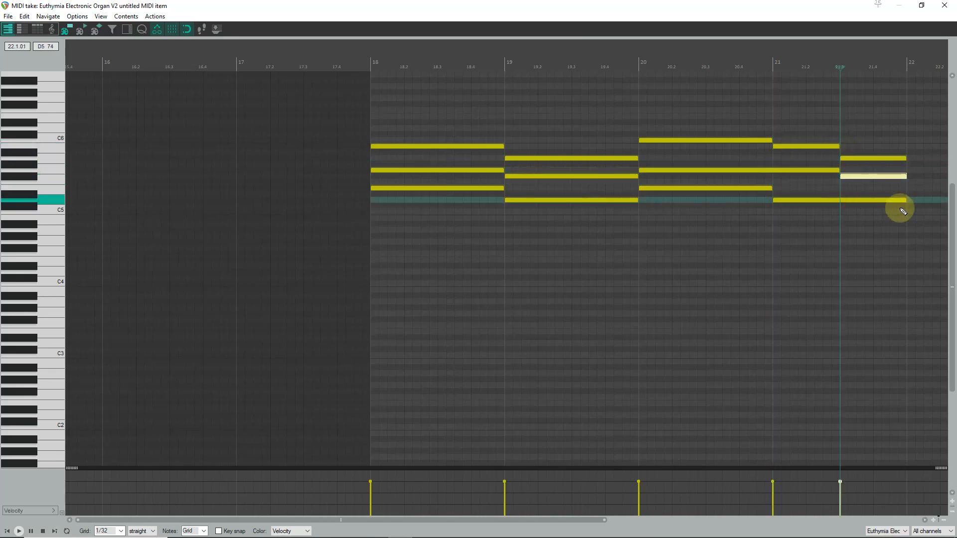
- Continue drawing the chord notes across bars 22 to 24
scroll(529, 178, right, 5)
drag(473, 188, 605, 189)
drag(473, 170, 605, 170)
mouse_move(473, 146)
mouse_down()
mouse_move(603, 147)
mouse_move(738, 170)
mouse_up()
drag(604, 188, 738, 188)
drag(608, 140, 738, 141)
drag(738, 65, 508, 69)
drag(507, 188, 624, 201)
drag(510, 158, 626, 172)
drag(508, 141, 745, 162)
drag(624, 158, 745, 170)
drag(629, 176, 744, 187)
- Draw the closing three-note chord in bar 25, ending at bar 26
scroll(738, 186, down, 2)
drag(573, 177, 708, 192)
mouse_move(573, 158)
mouse_down()
mouse_move(708, 170)
mouse_move(577, 169)
mouse_move(712, 169)
mouse_up()
drag(576, 123, 710, 140)
scroll(698, 149, down, 4)
- Return the cursor to bar 18 and play back the organ part
click(286, 65)
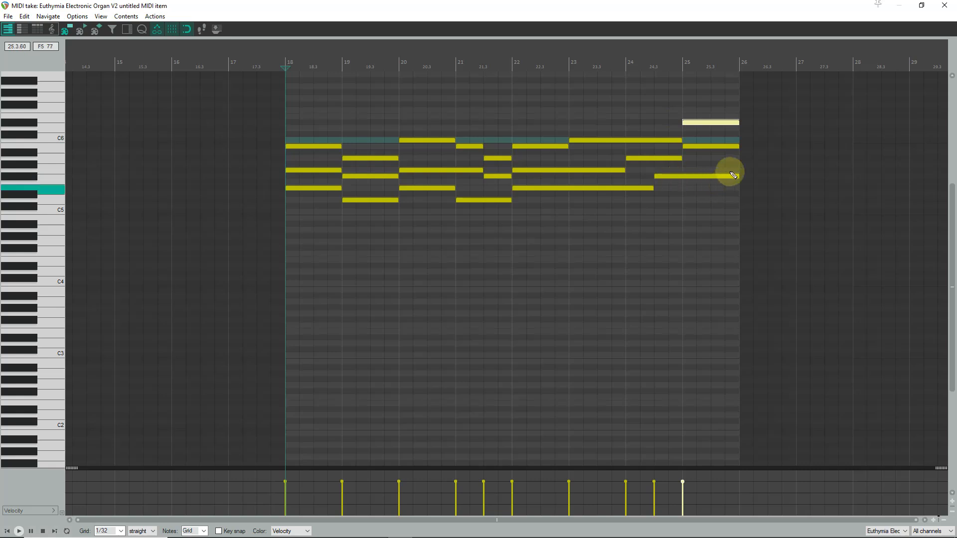
click(716, 202)
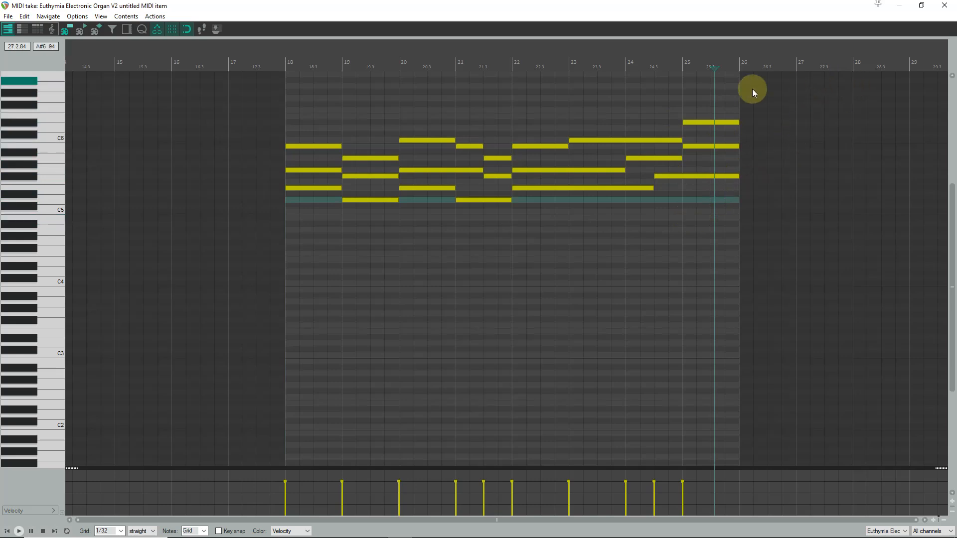
click(285, 56)
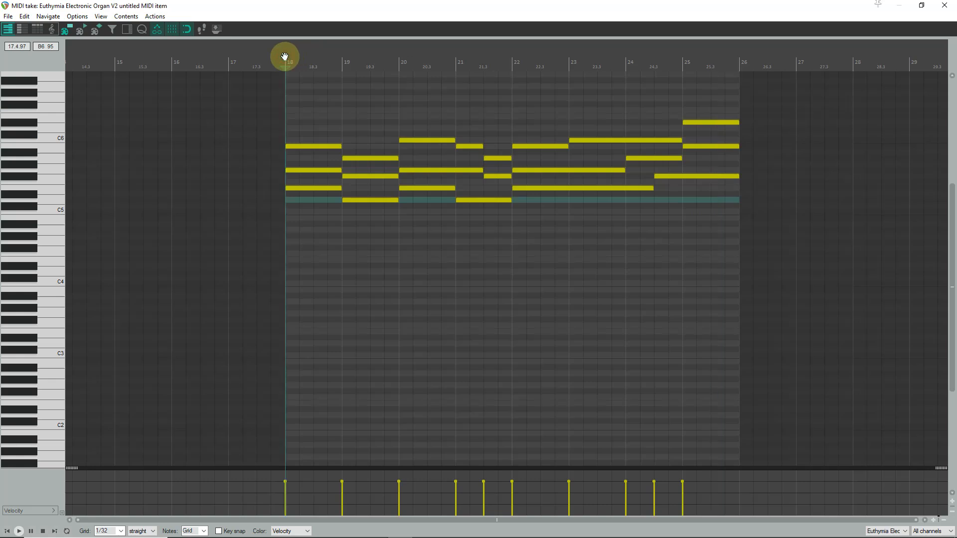
key(space)
key(space)
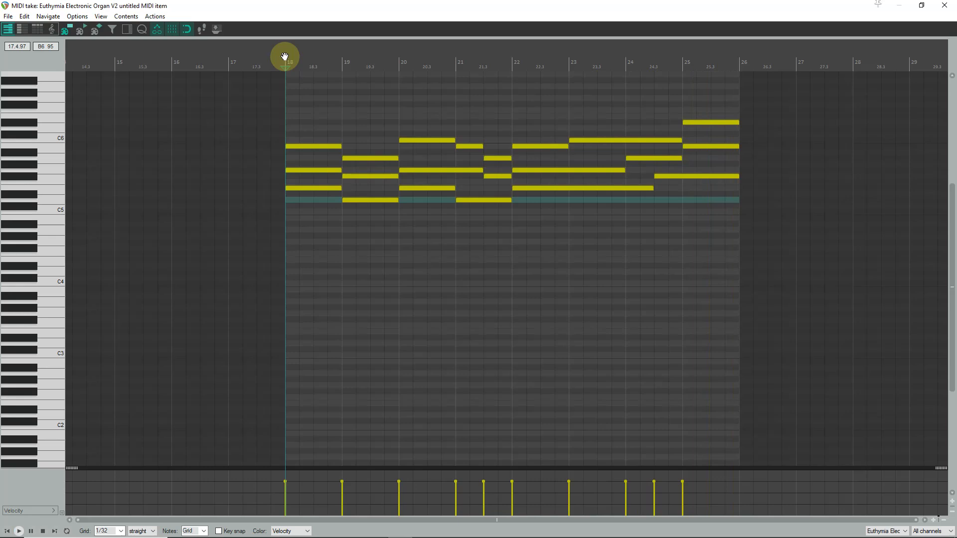
- Close the MIDI editor and duplicate the organ instrument track
click(945, 6)
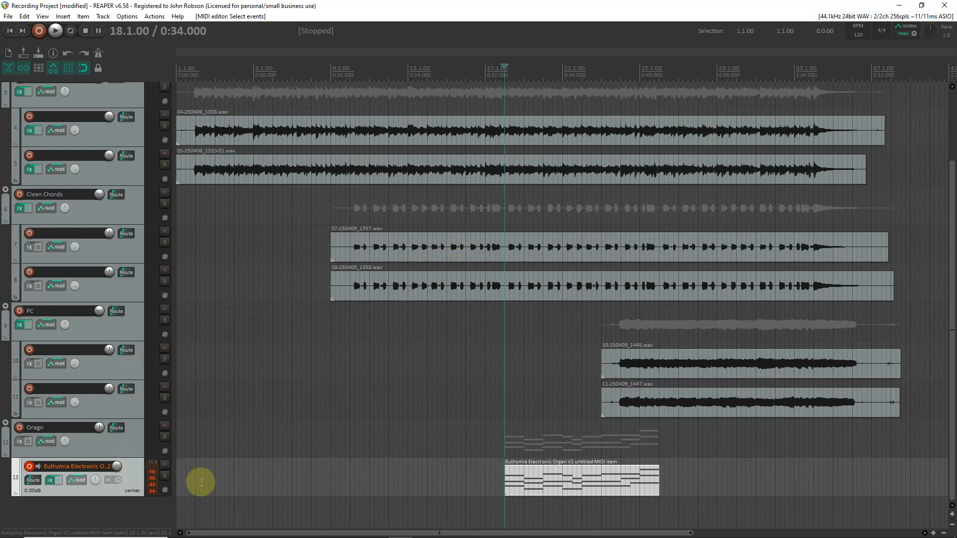
right_click(133, 474)
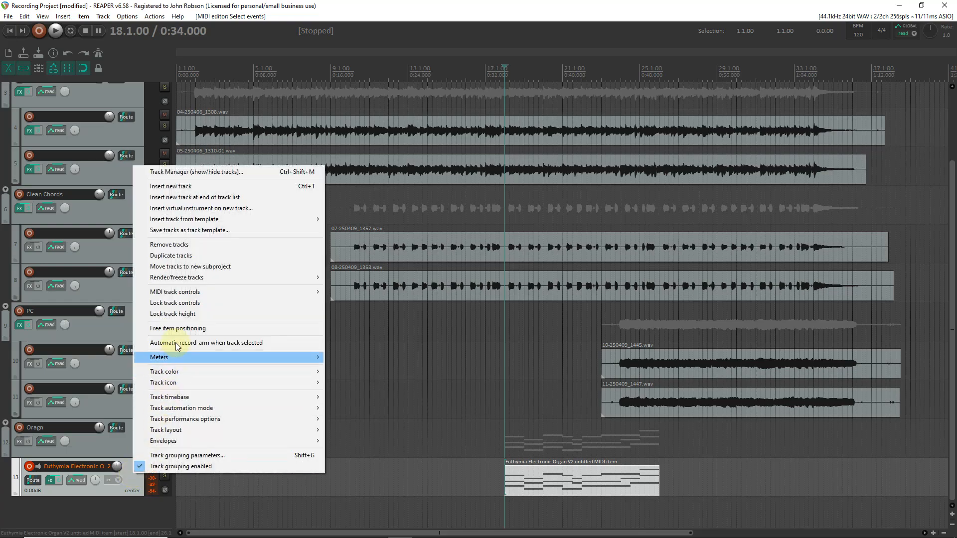
click(189, 255)
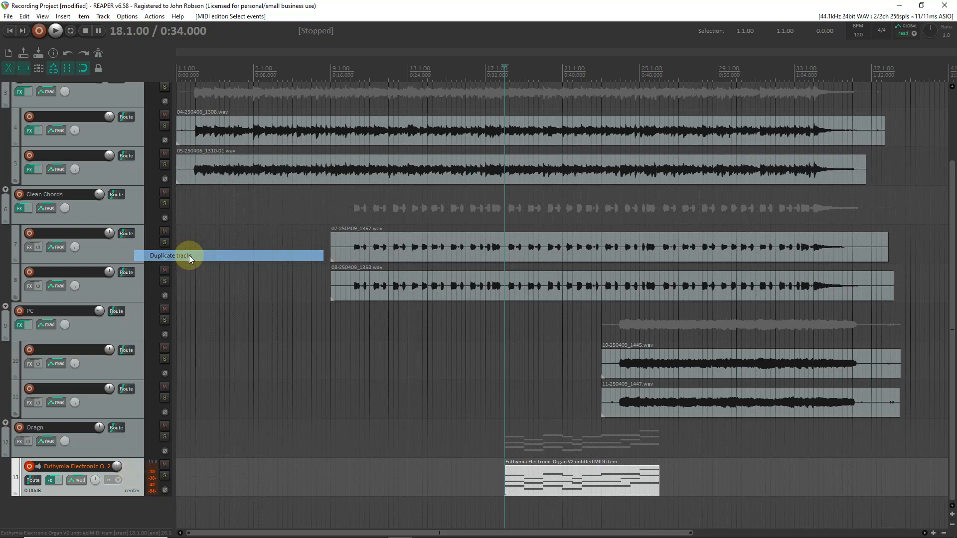
- Disarm recording on both organ instrument tracks
scroll(98, 442, down, 1)
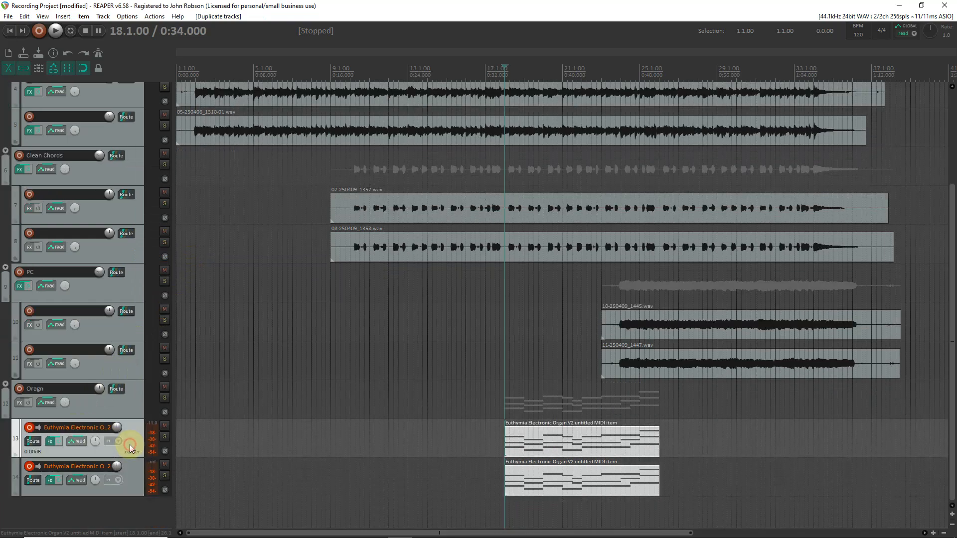
click(29, 428)
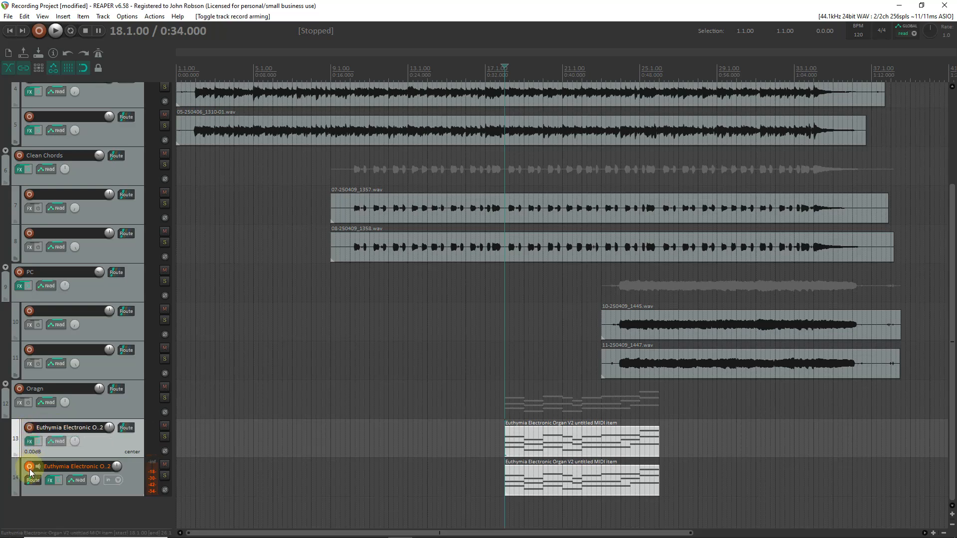
click(29, 467)
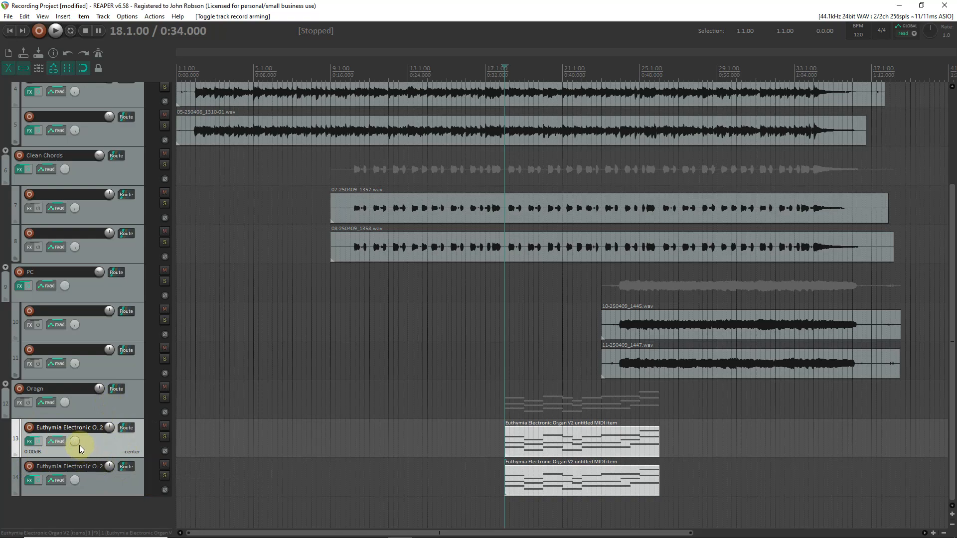
- Pan the original organ track 100% left and the duplicate 100% right
drag(73, 441, 74, 489)
drag(75, 480, 75, 449)
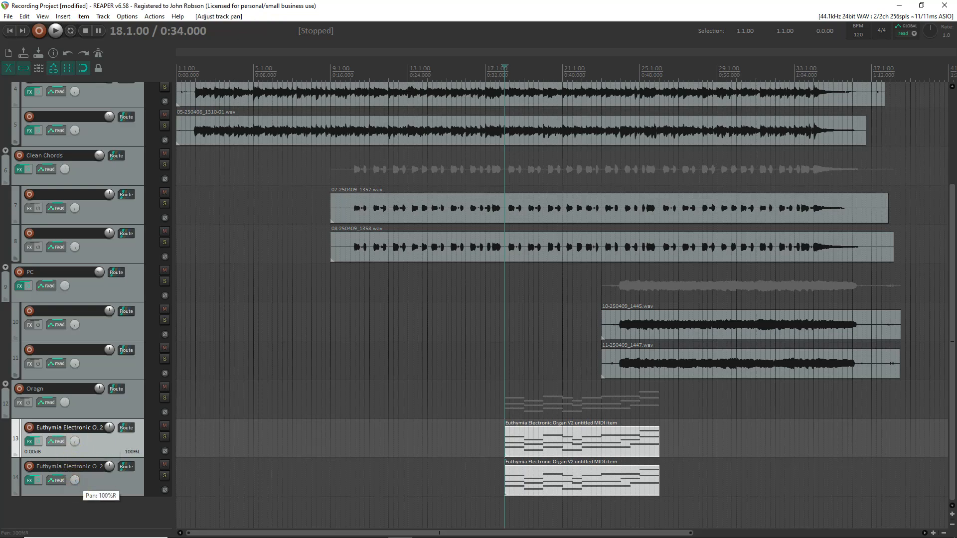
- Add ReaDelay to the duplicate organ track's FX chain after the organ plugin
click(29, 481)
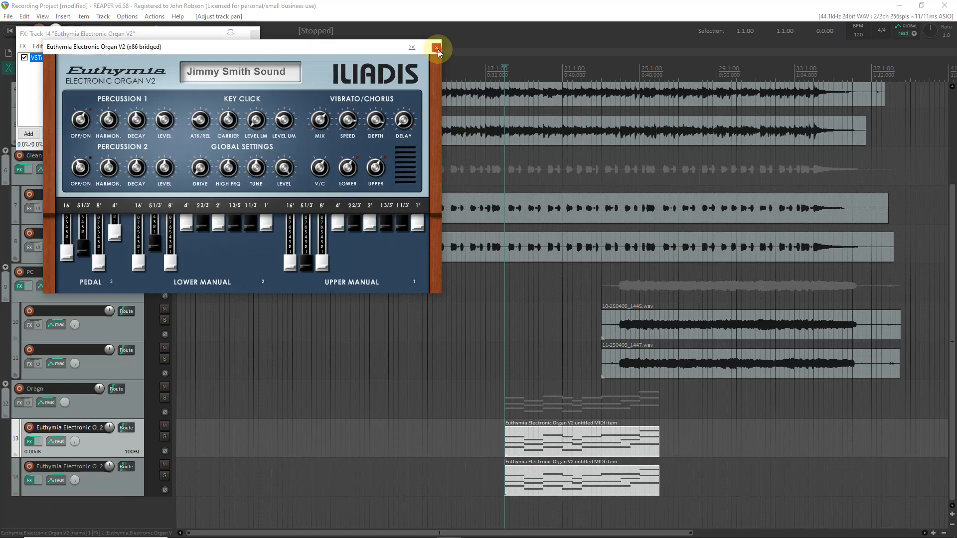
click(437, 48)
click(27, 135)
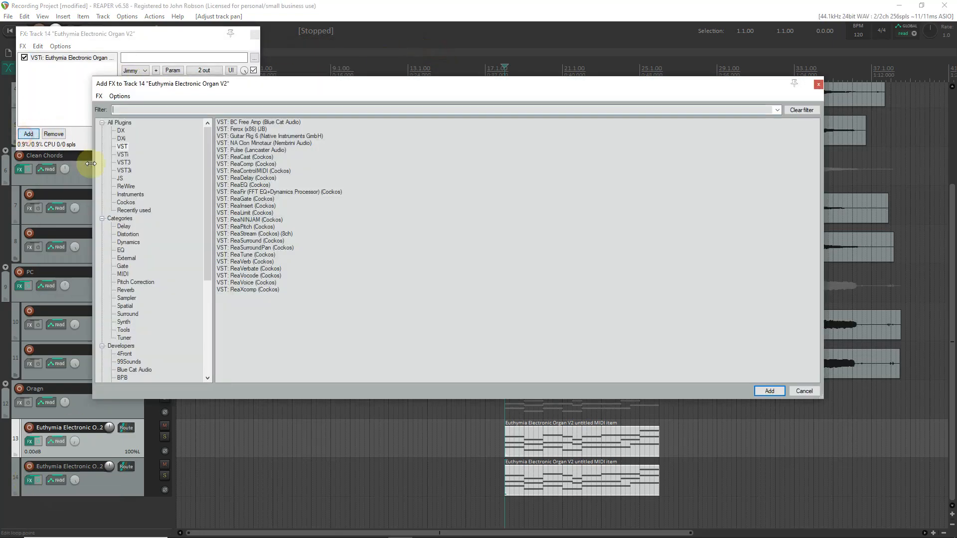
double_click(251, 178)
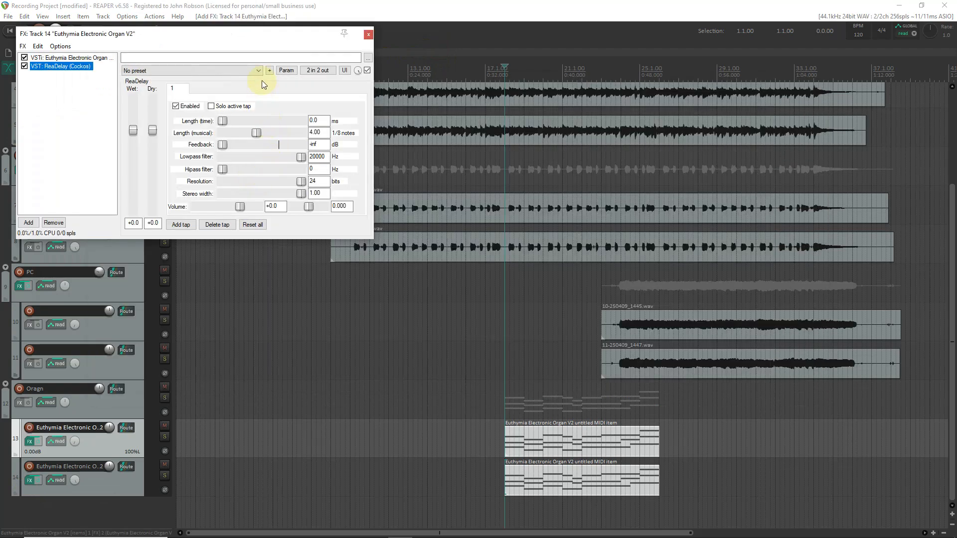
- Load the ADT preset in ReaDelay on the duplicate organ track and close the FX chain window
click(259, 71)
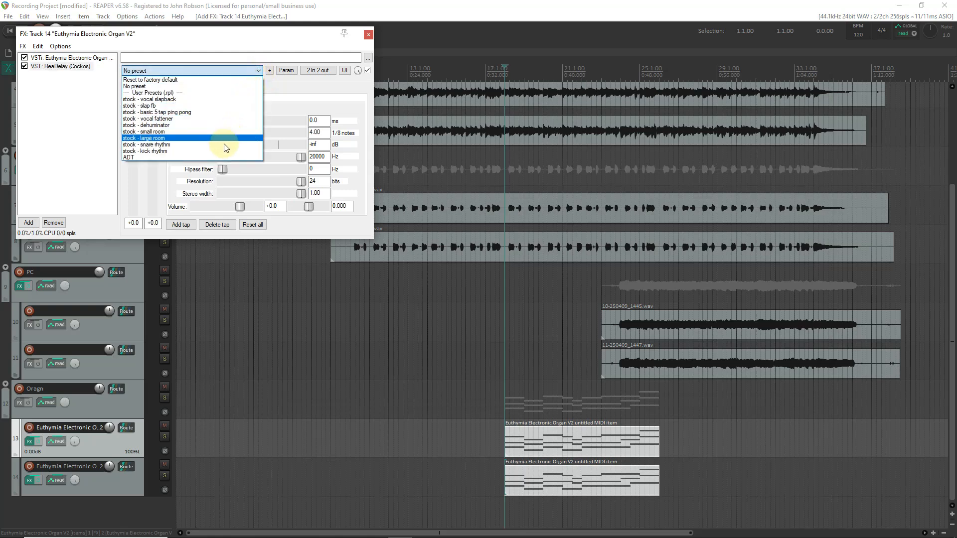
click(219, 157)
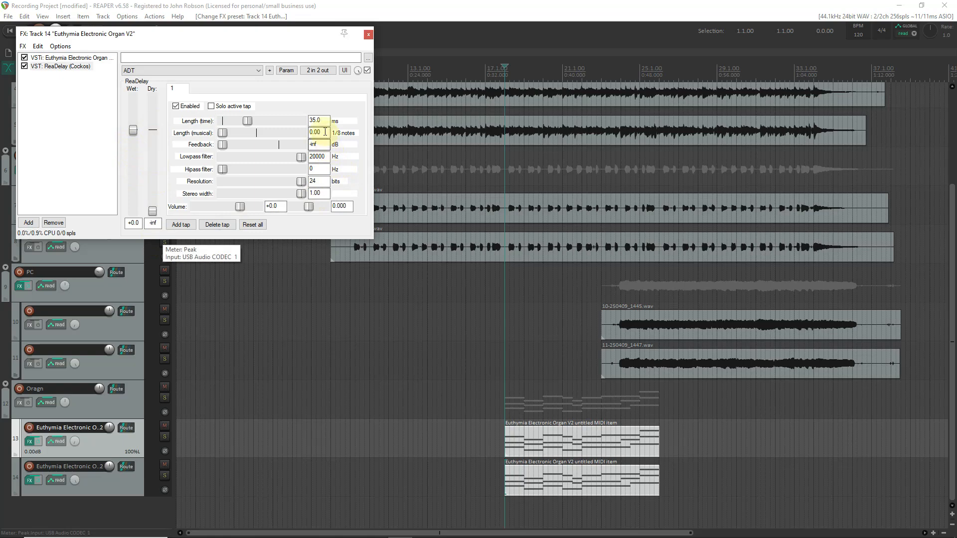
double_click(316, 121)
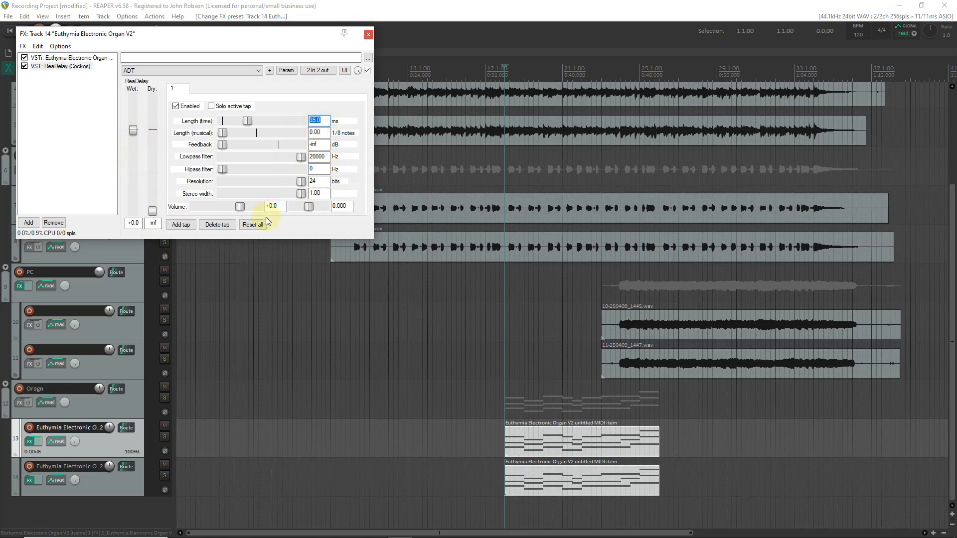
click(369, 34)
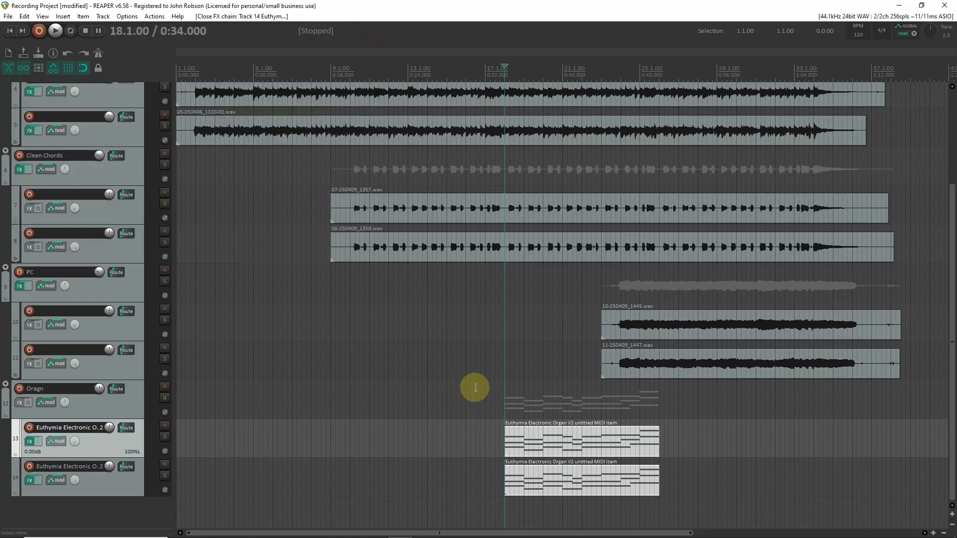
click(540, 438)
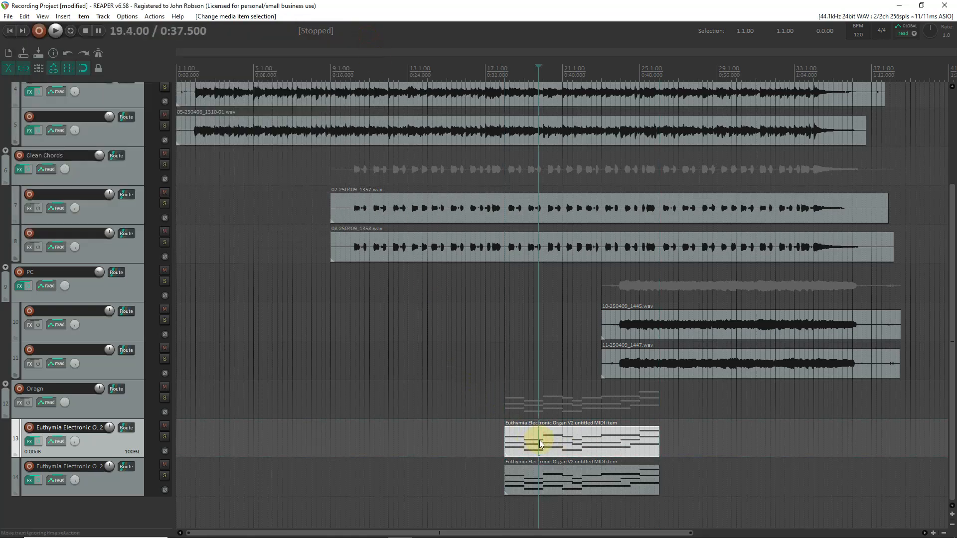
click(530, 475)
click(573, 489)
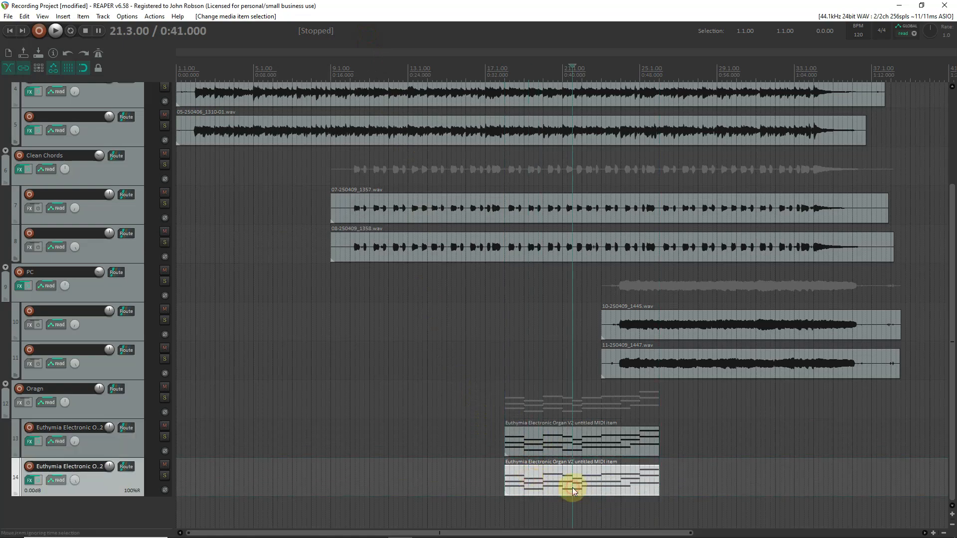
- Solo the organ folder track, play back the organ parts, and remove the solo
click(503, 418)
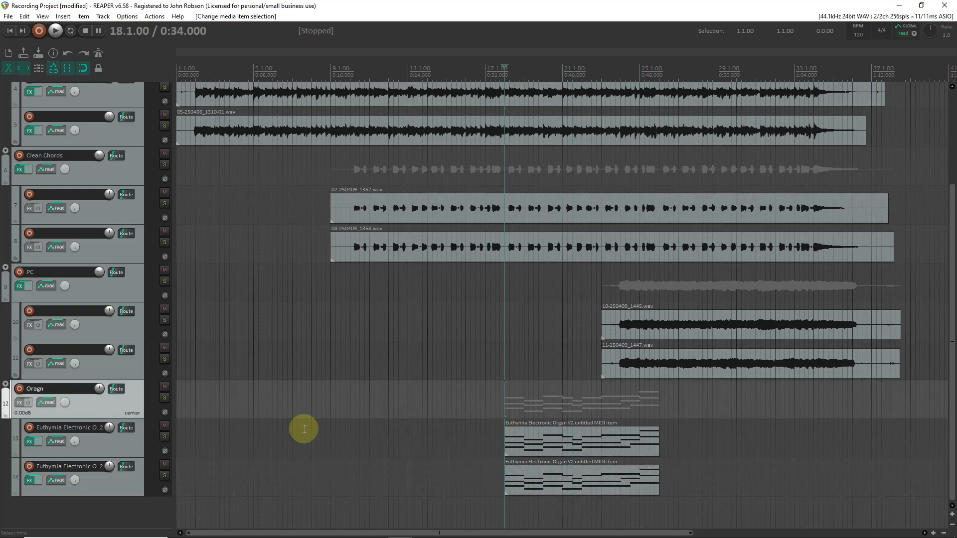
click(166, 398)
key(space)
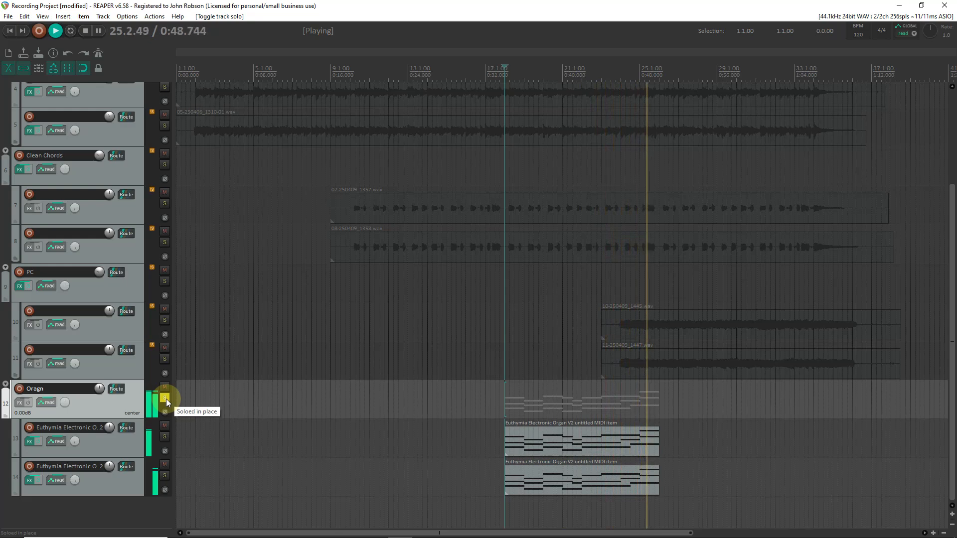
key(space)
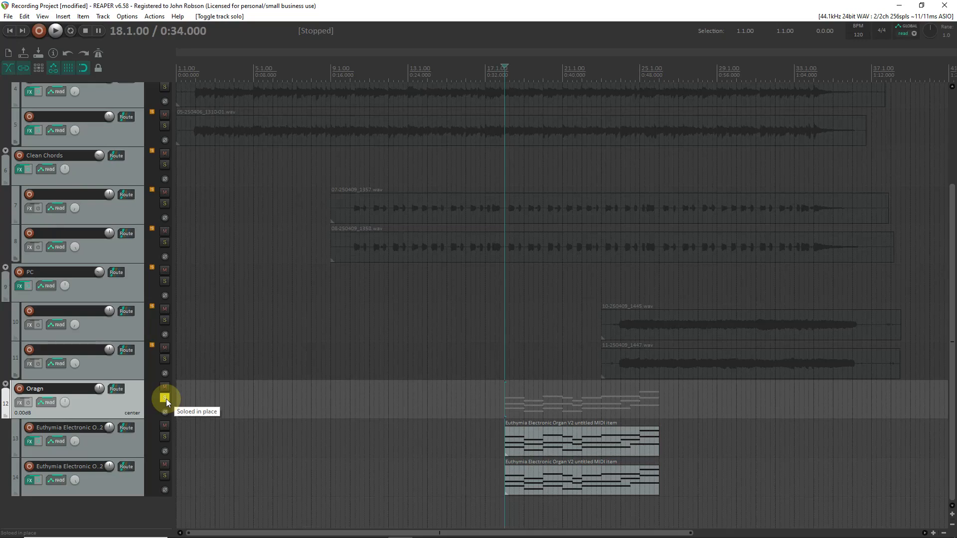
click(165, 399)
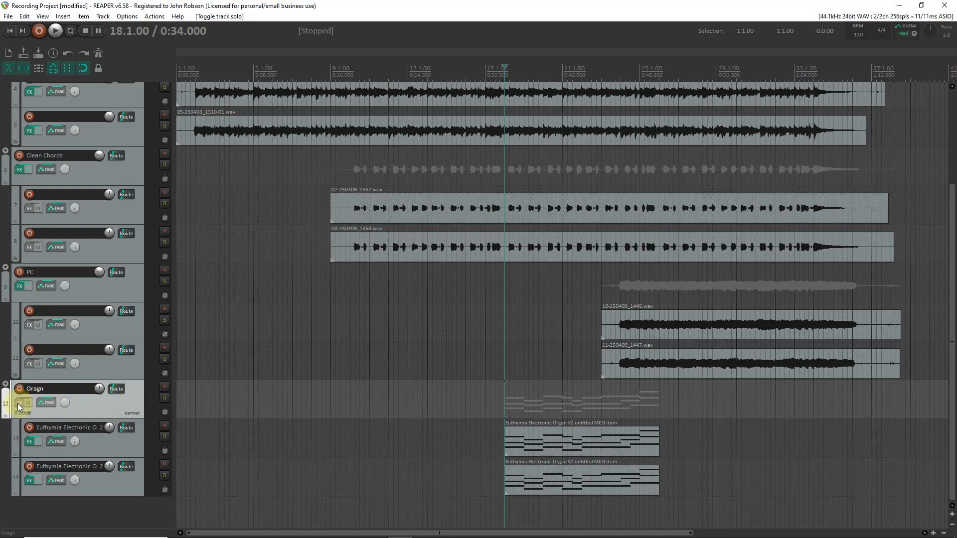
- Rename the folder track to Organ
double_click(48, 390)
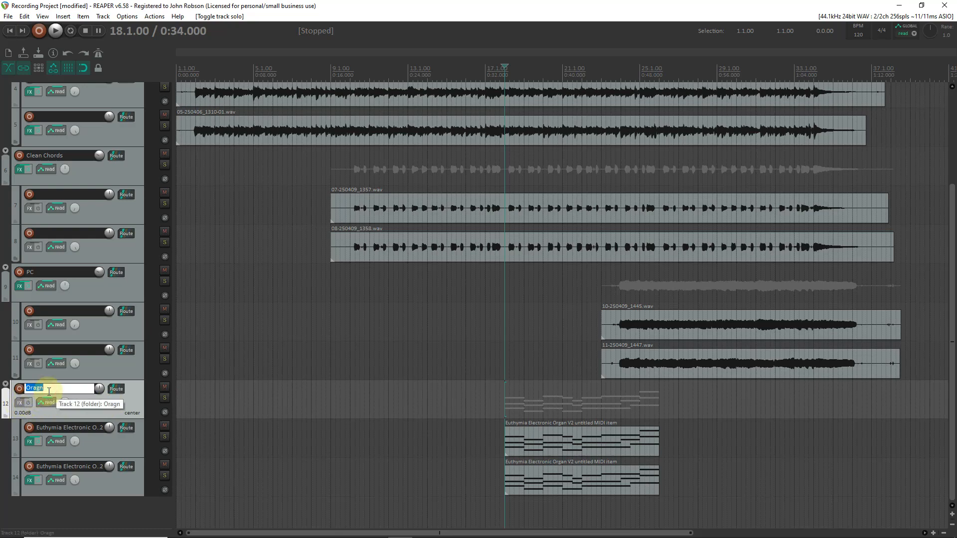
text(Organ)
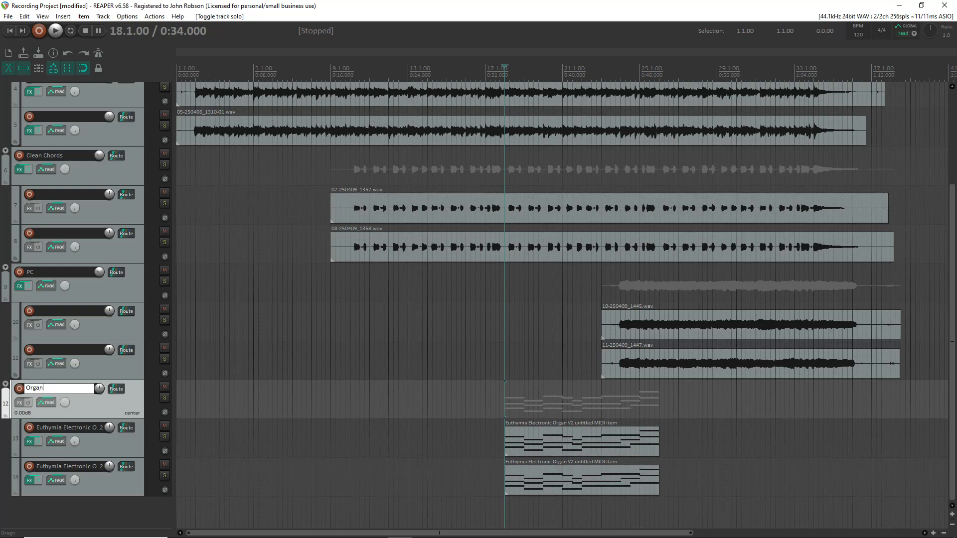
key(Return)
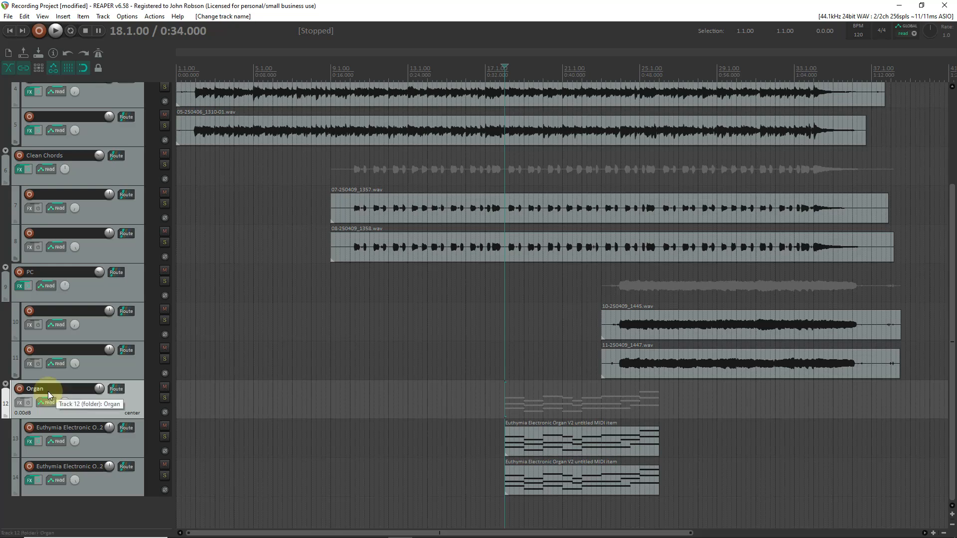
- Add Guitar Rig 6 to the Organ folder track's FX chain and switch its input to stereo
click(23, 404)
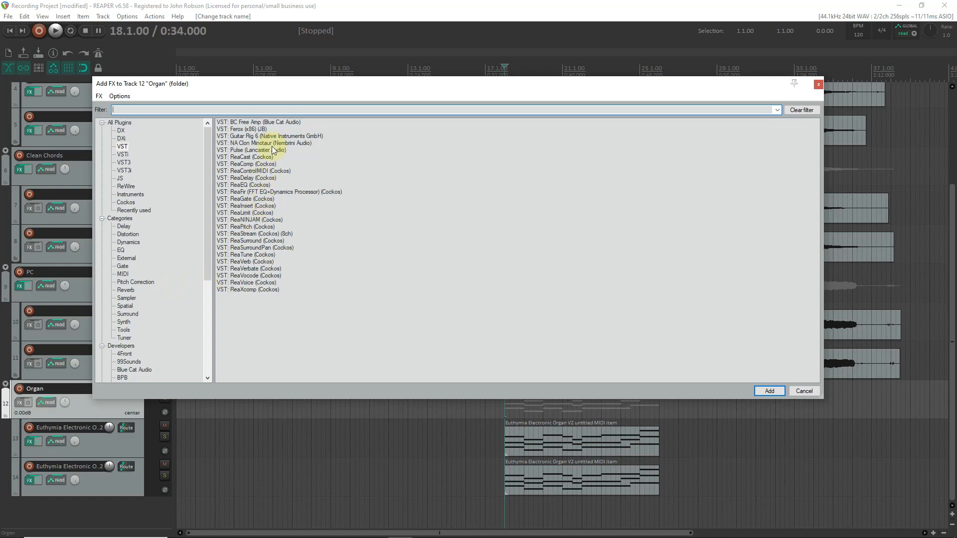
click(277, 136)
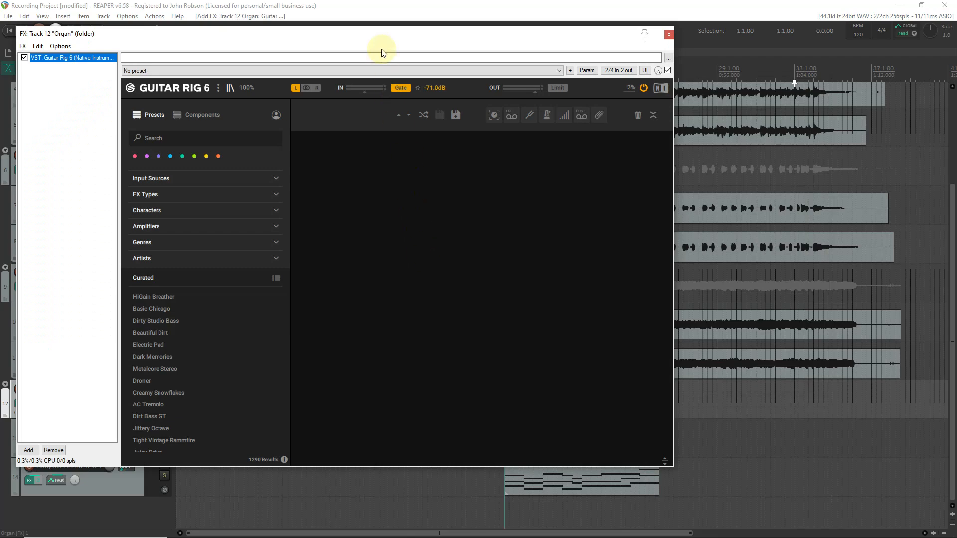
drag(383, 34, 427, 41)
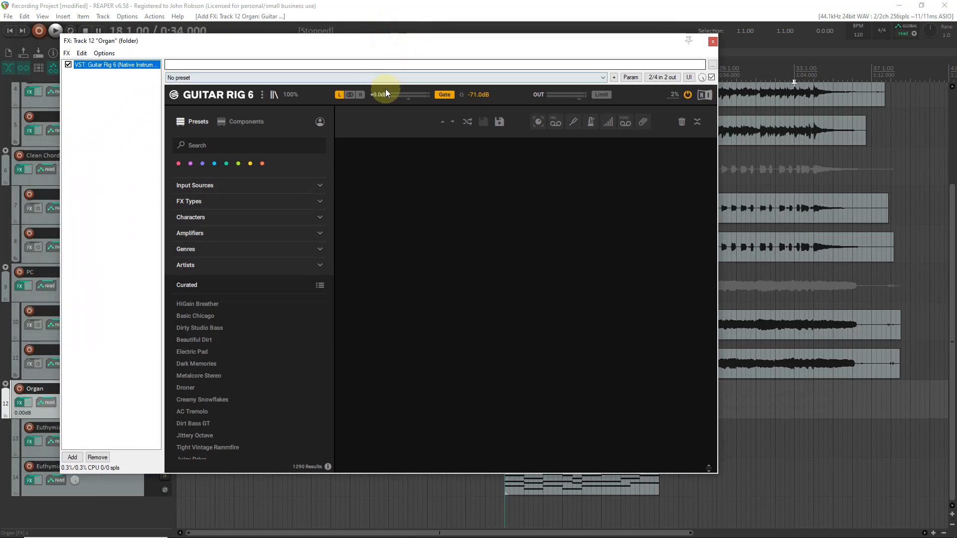
click(350, 95)
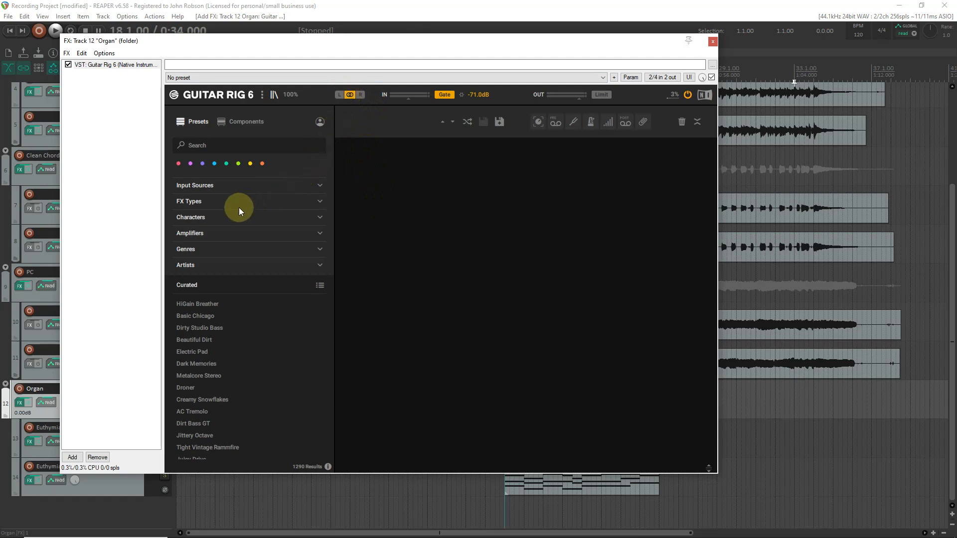
- Load the Rotator modulation component into Guitar Rig 6's rack, close the window, and play back to audition it
click(250, 125)
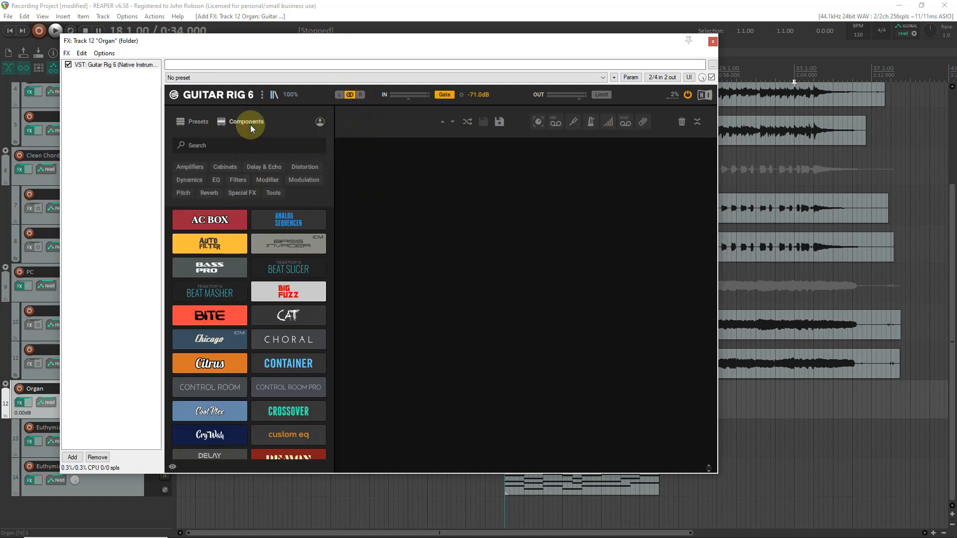
click(302, 179)
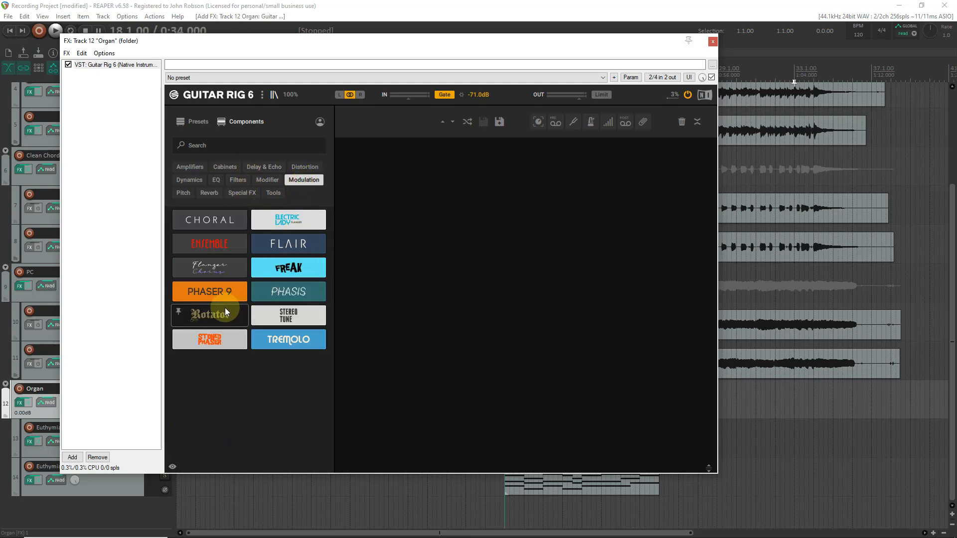
drag(220, 312, 422, 280)
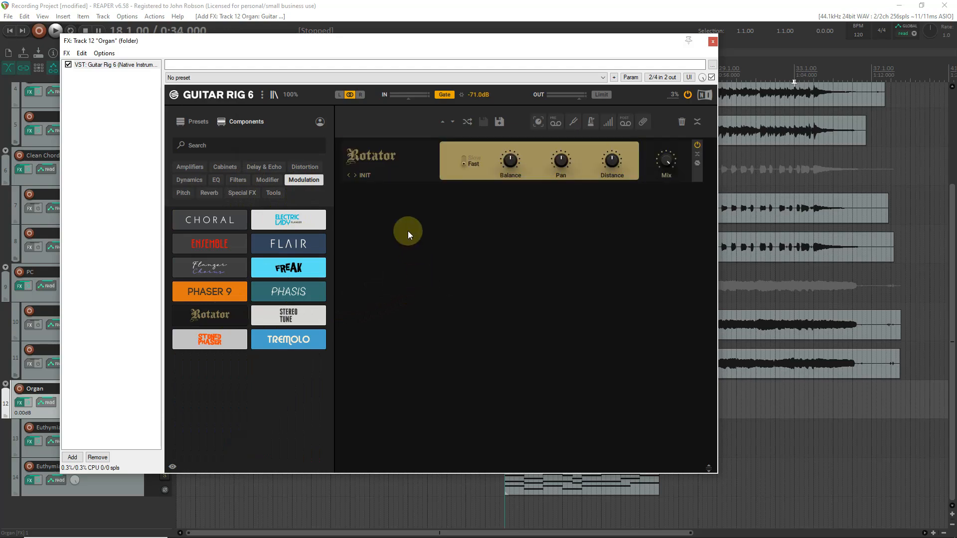
click(714, 43)
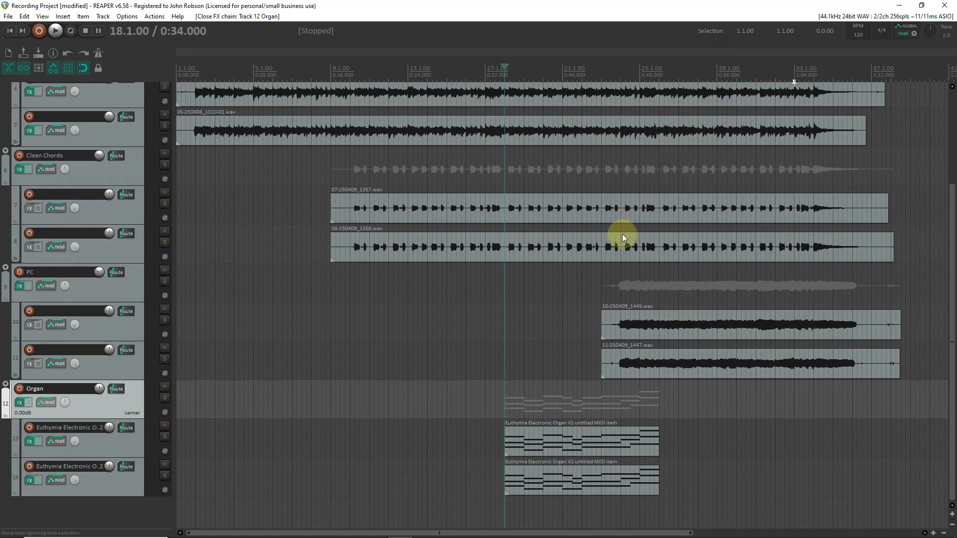
key(space)
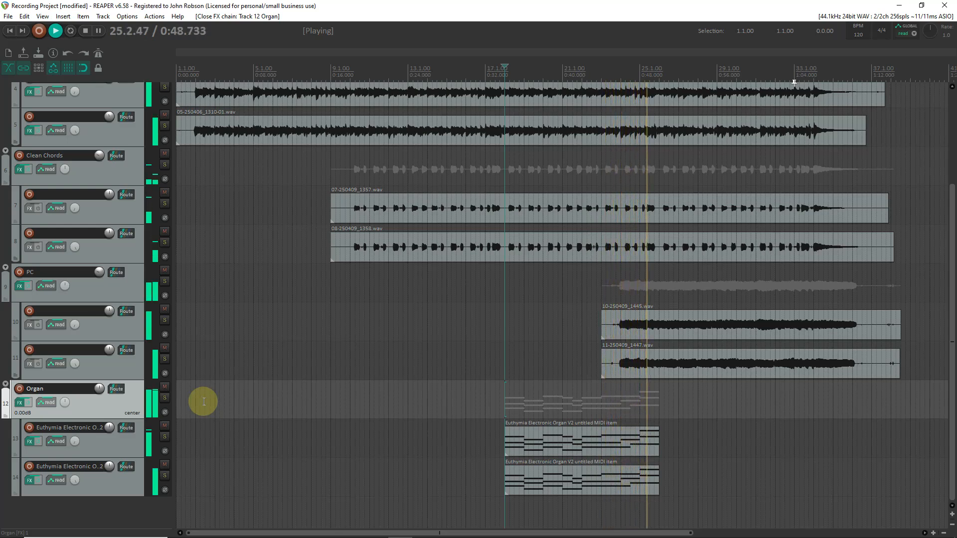
key(space)
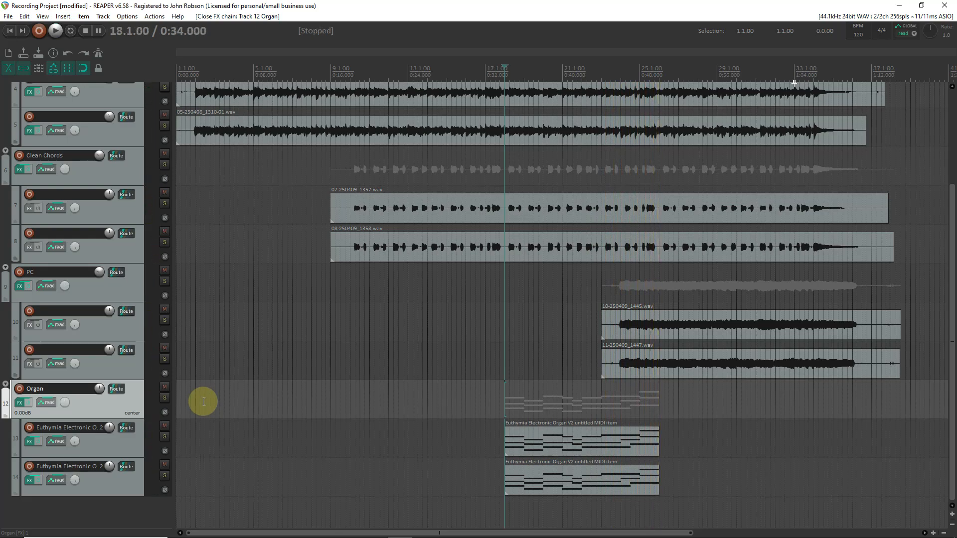